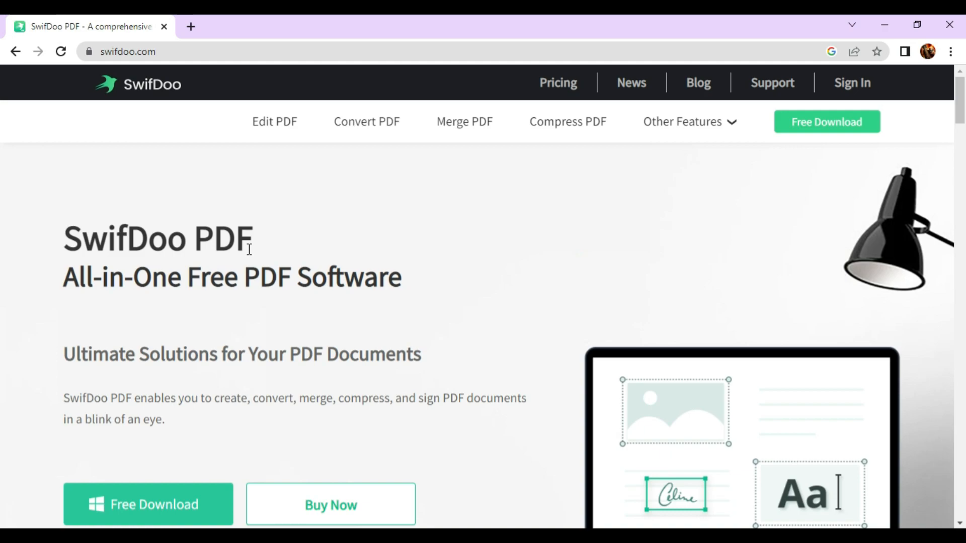
- Scroll the homepage down to the tools section listing Edit, Convert, Compress, Merge and E-sign
scroll(286, 350, down, 1)
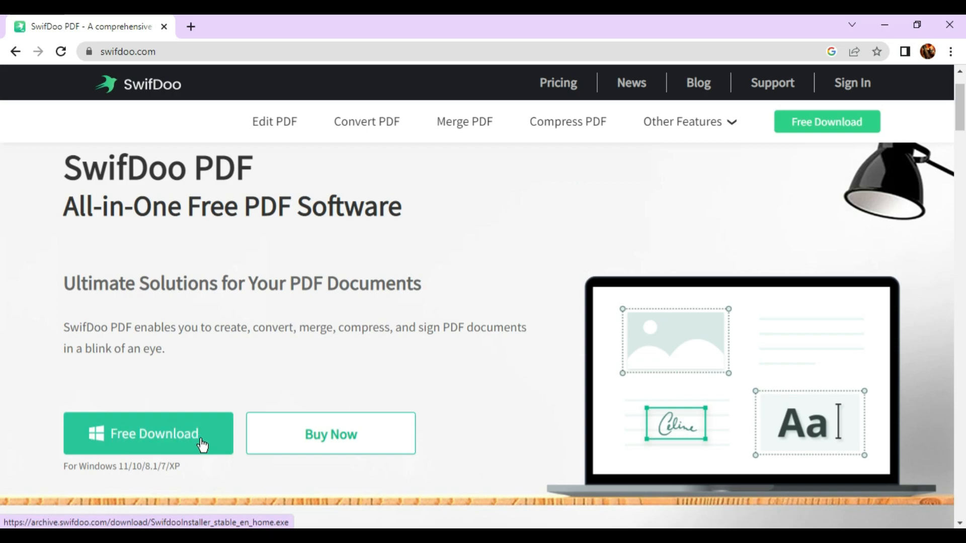
scroll(204, 445, down, 8)
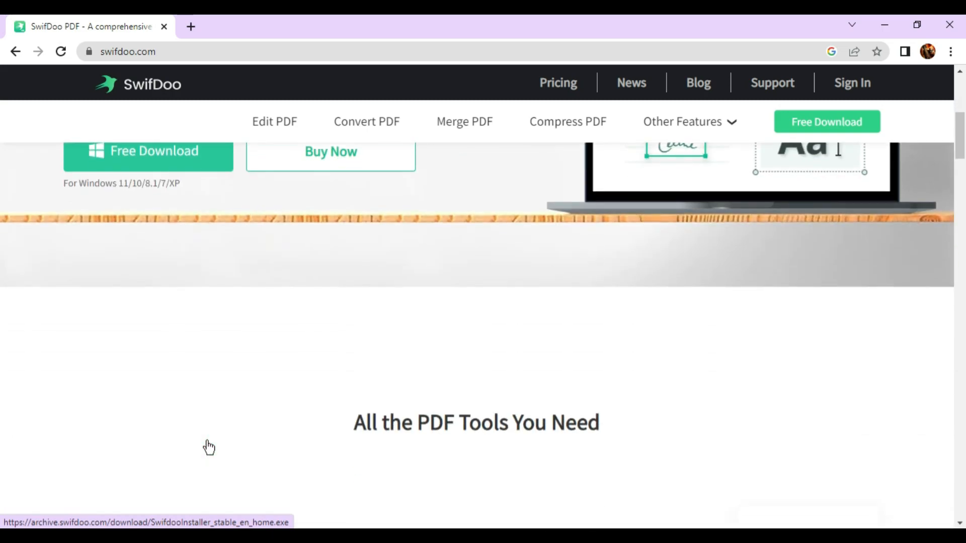
scroll(210, 446, down, 1)
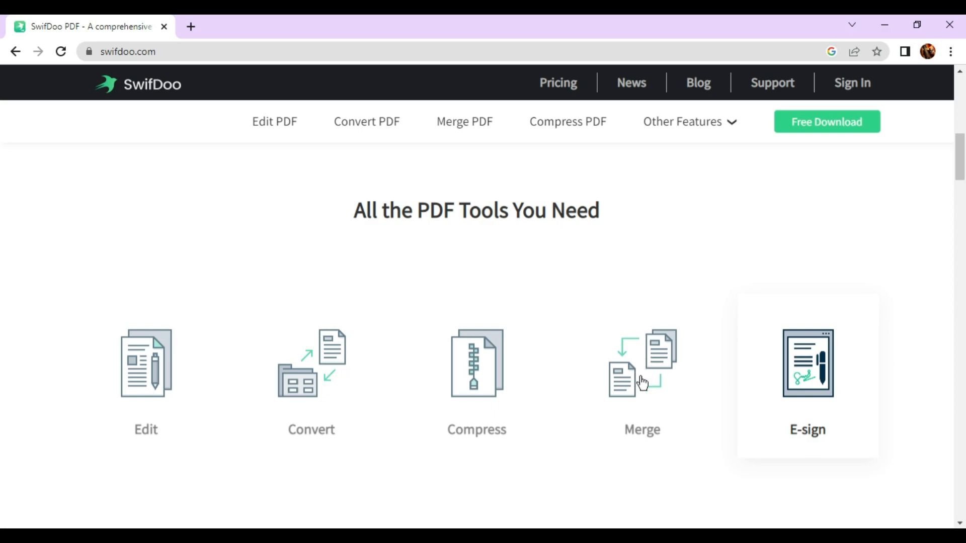
- Step through the converter, compressor, merger/splitter and e-signature feature slides in the carousel
scroll(759, 418, down, 7)
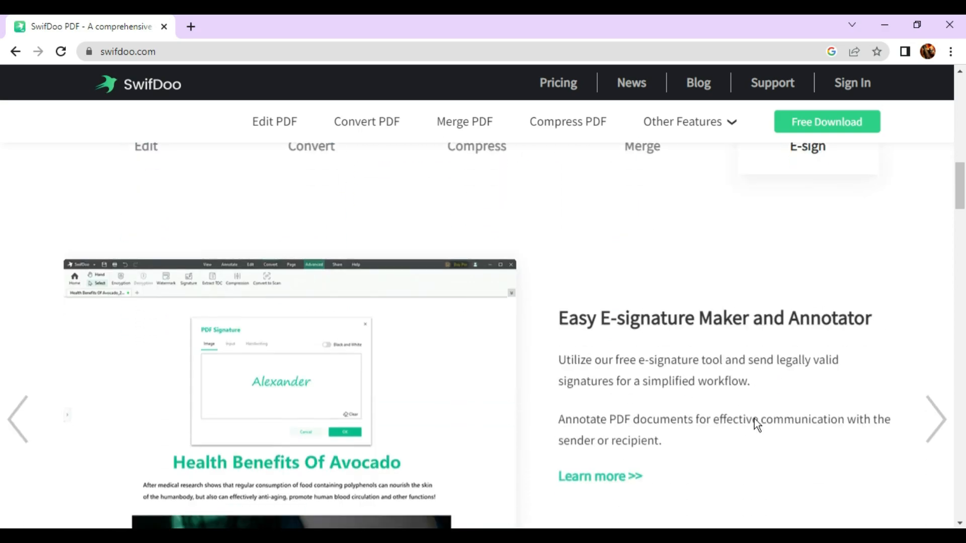
scroll(754, 419, up, 1)
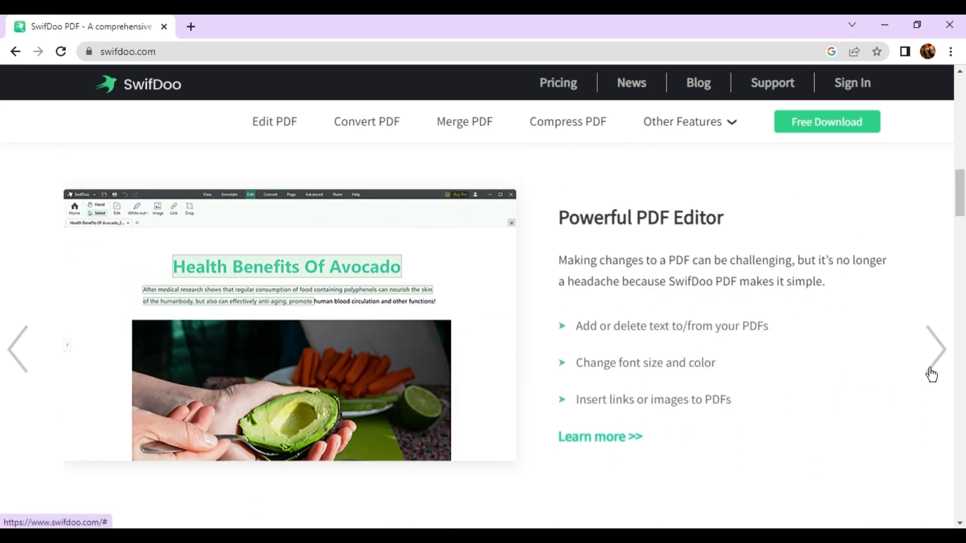
click(932, 375)
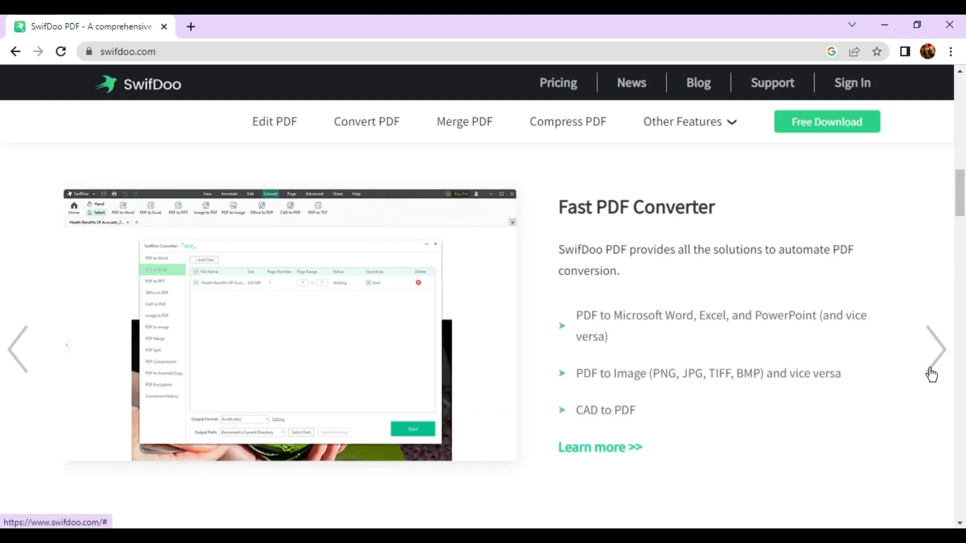
click(931, 375)
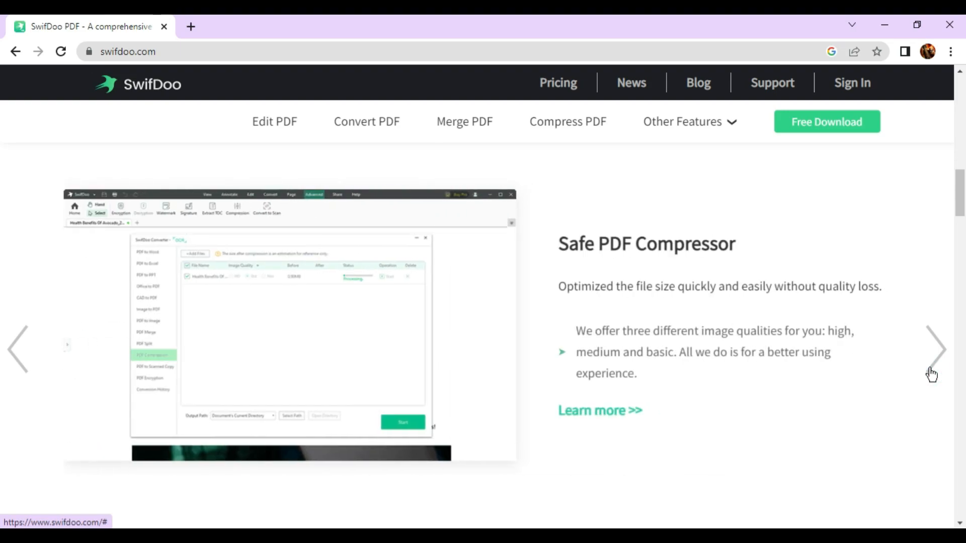
click(932, 375)
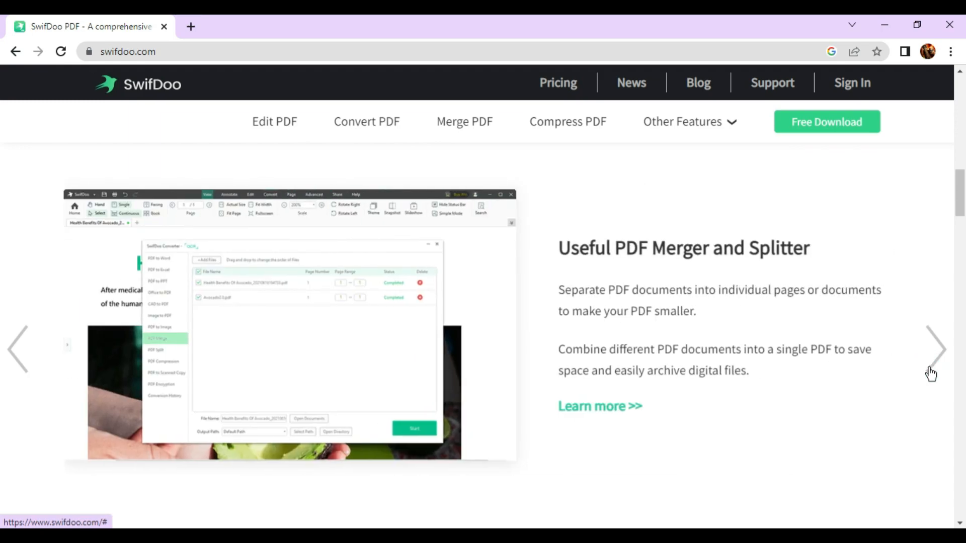
click(931, 375)
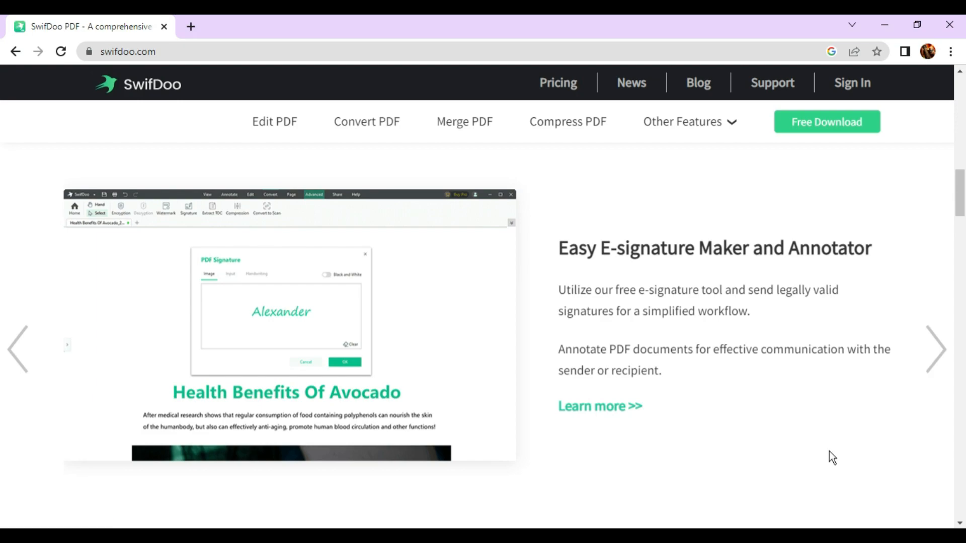
- Scroll further down the SwifDoo PDF homepage
scroll(831, 455, down, 7)
scroll(830, 454, down, 3)
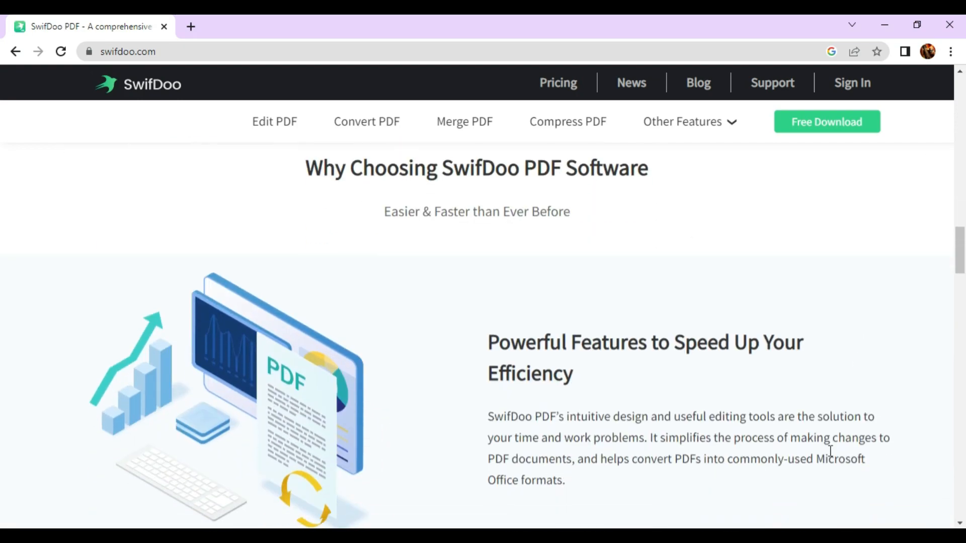
scroll(831, 454, down, 7)
scroll(831, 454, down, 10)
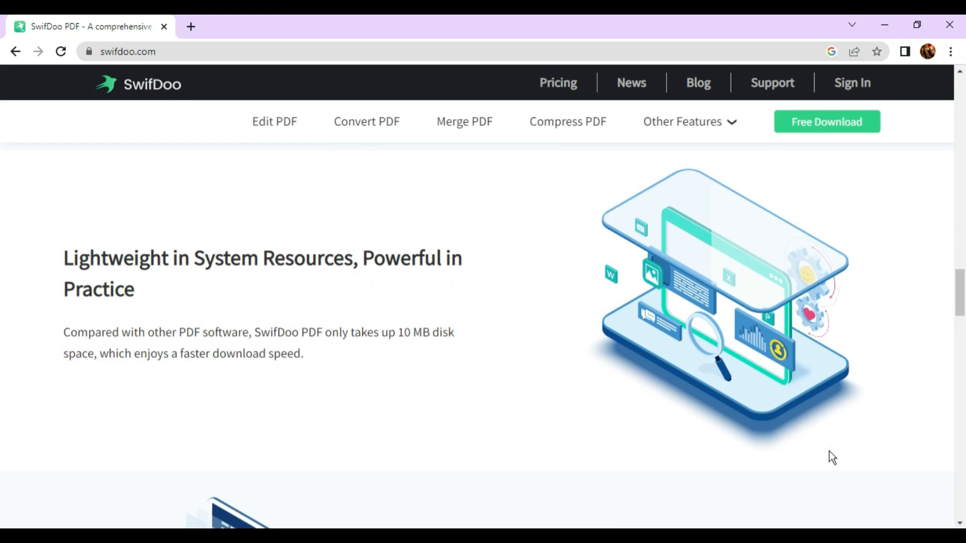
scroll(830, 455, down, 4)
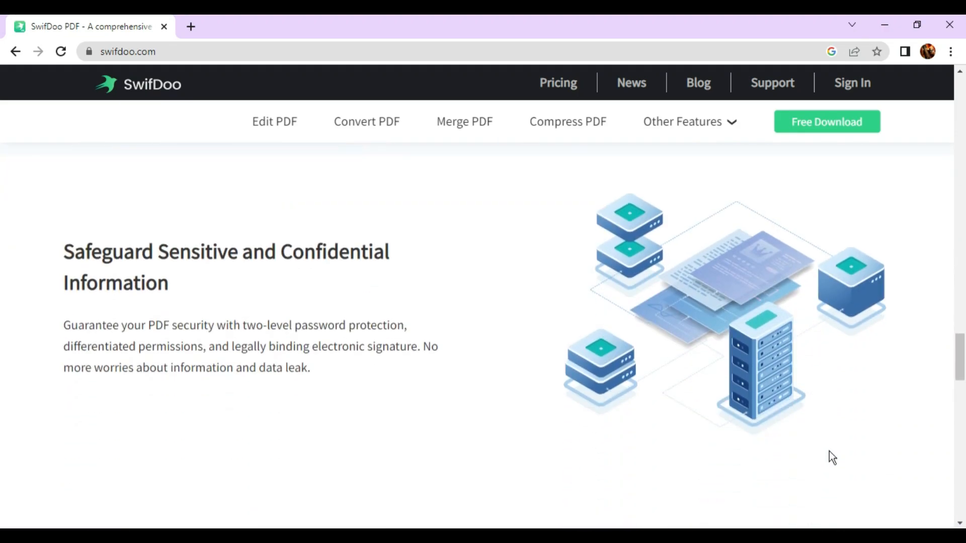
scroll(803, 455, down, 8)
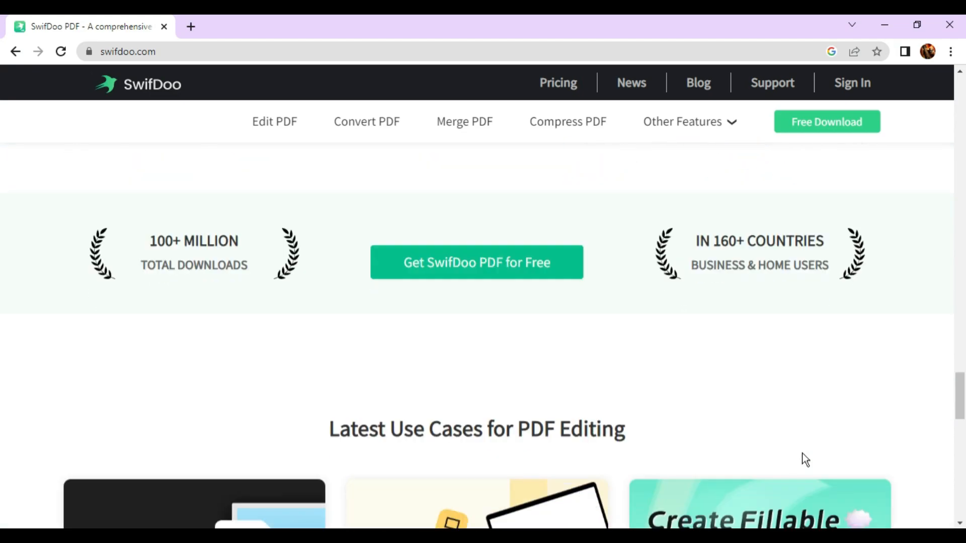
scroll(804, 457, down, 5)
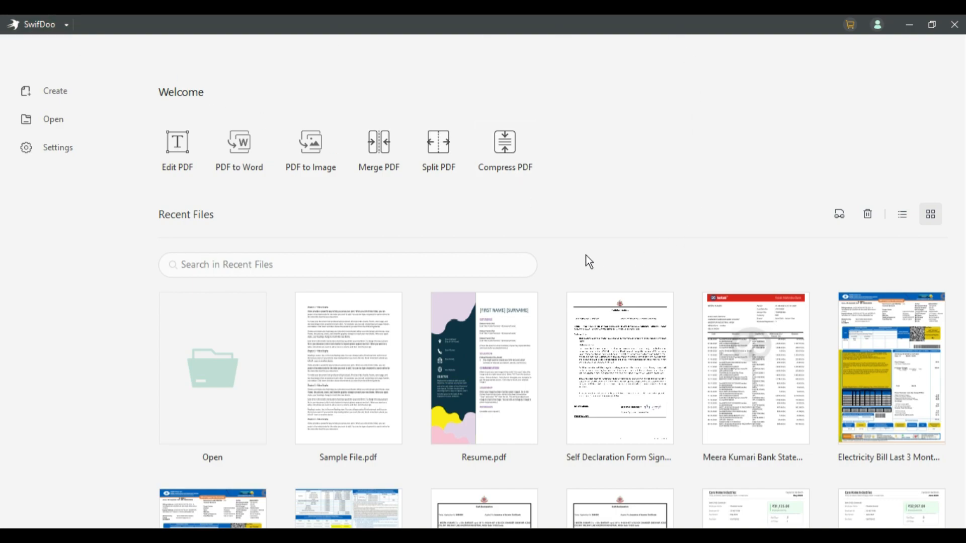
scroll(351, 373, down, 2)
scroll(713, 403, down, 2)
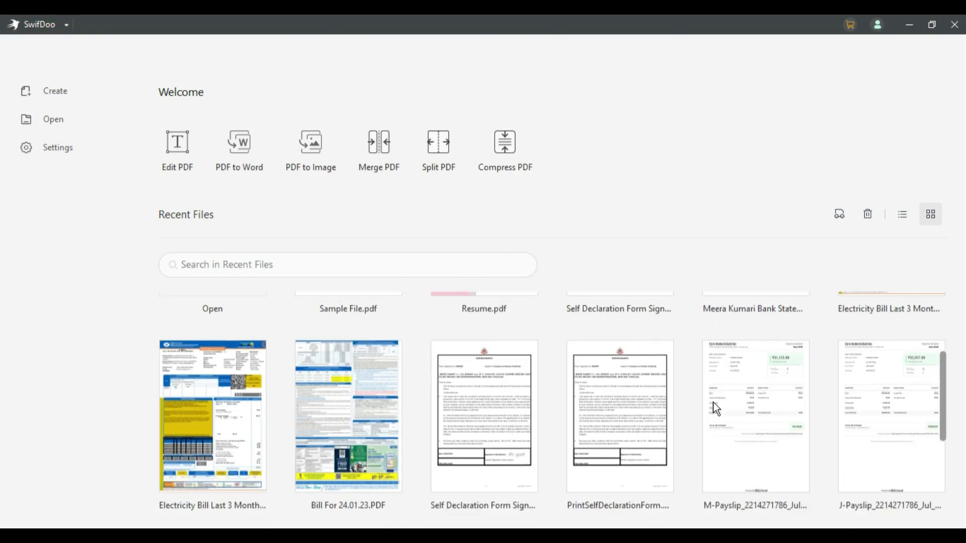
scroll(713, 402, down, 2)
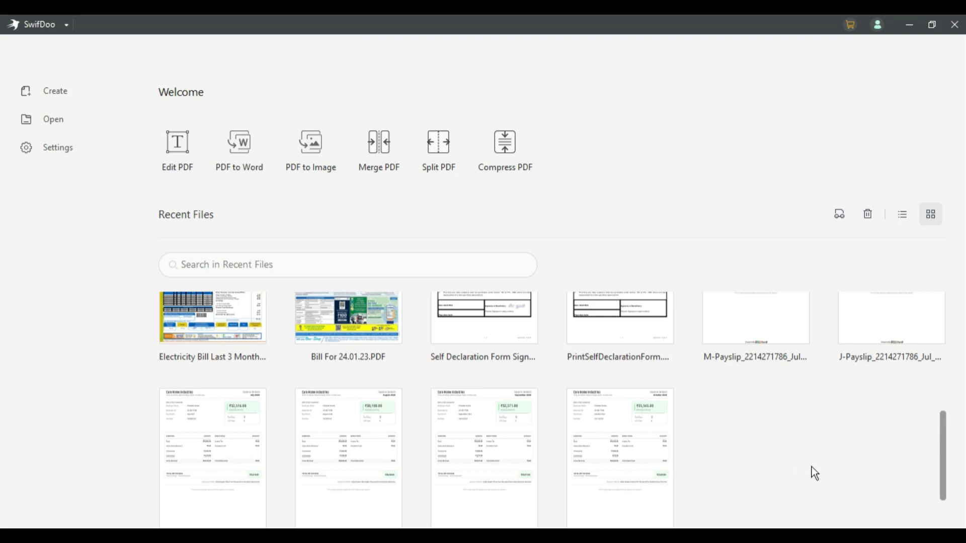
scroll(341, 360, up, 3)
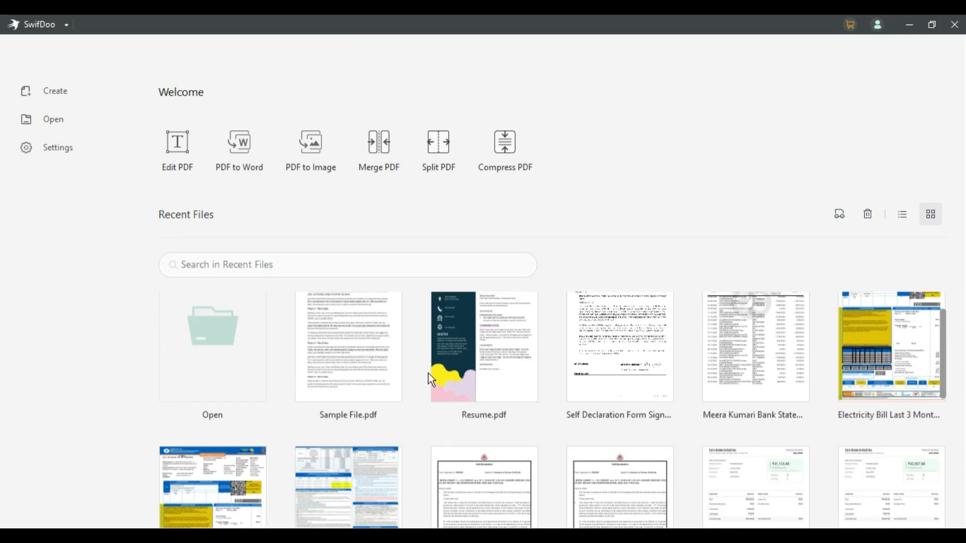
scroll(320, 353, up, 1)
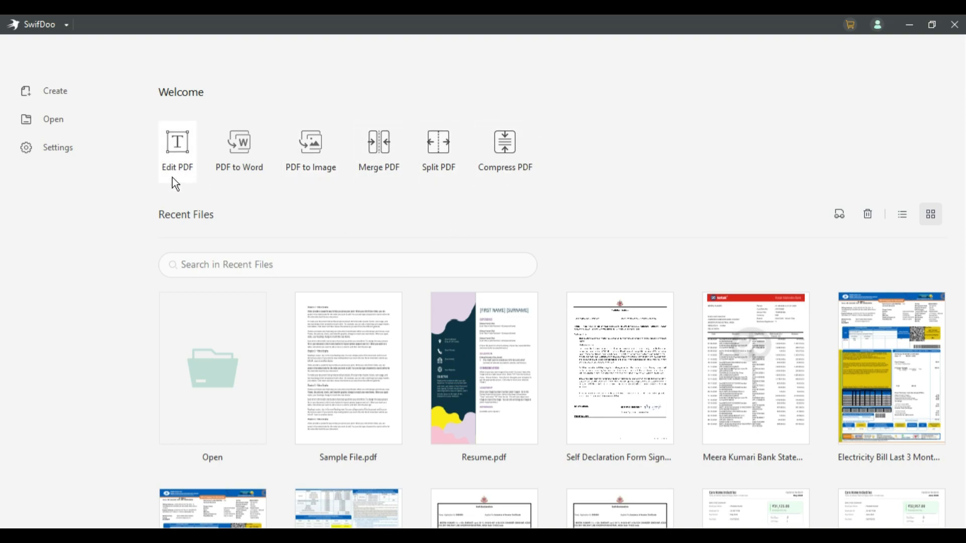
- Open the Resume file from the Swifdoo folder in Edit PDF and zoom to 125%
click(177, 146)
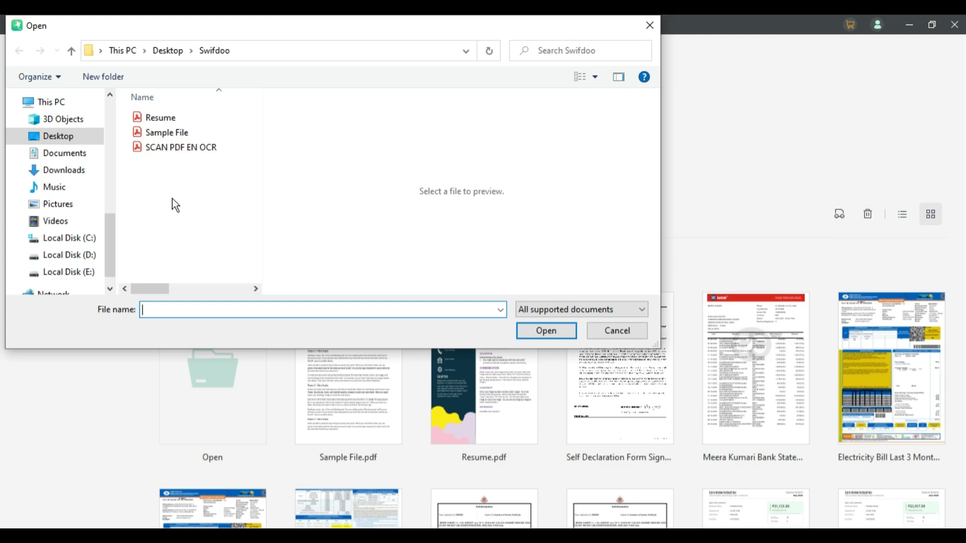
click(198, 119)
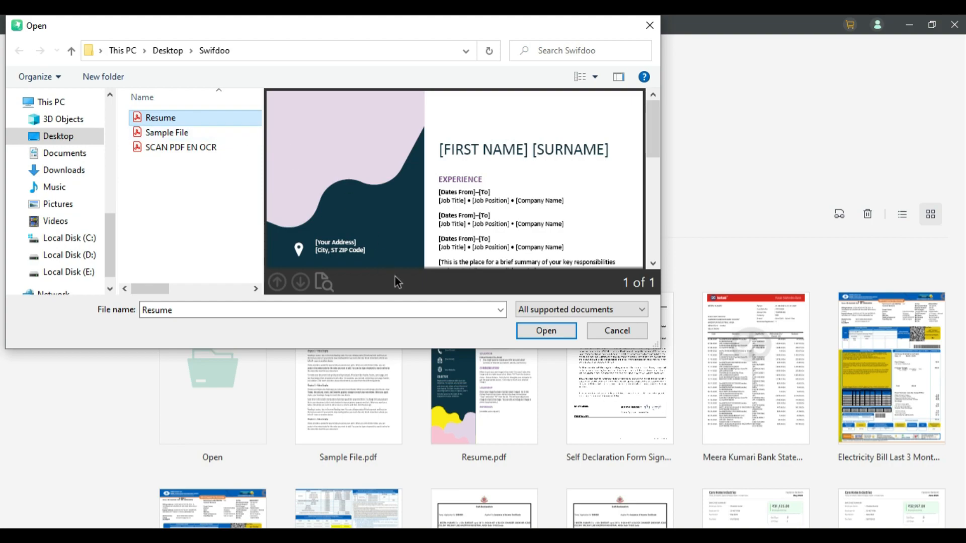
click(533, 337)
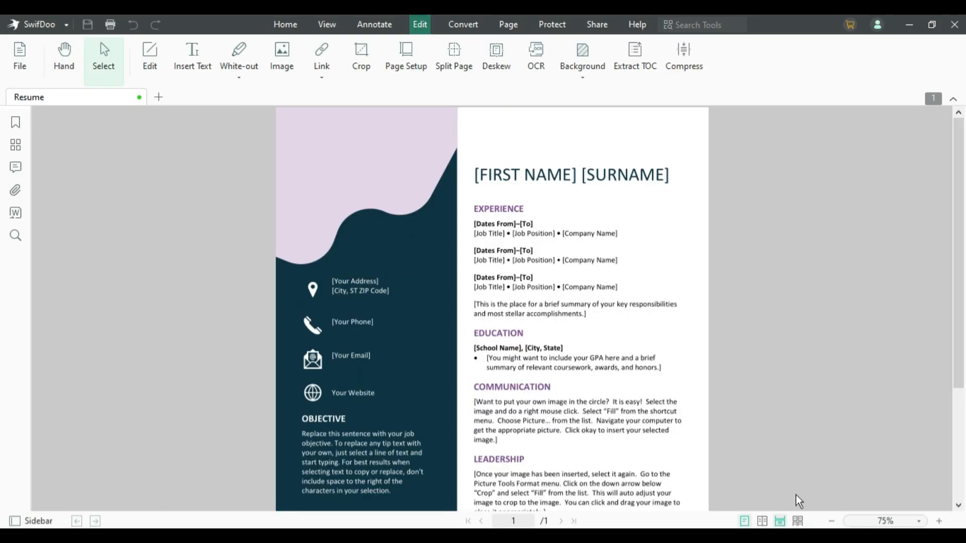
click(939, 521)
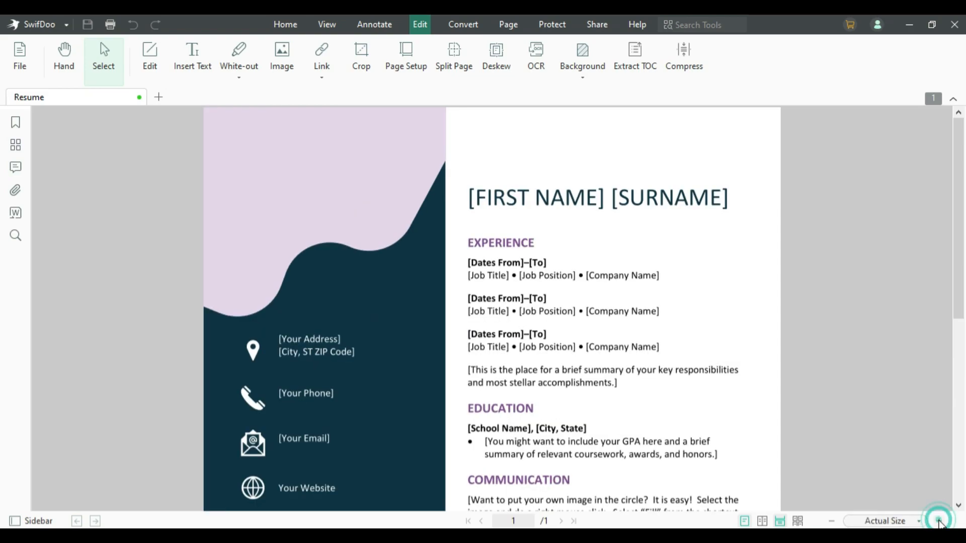
click(939, 521)
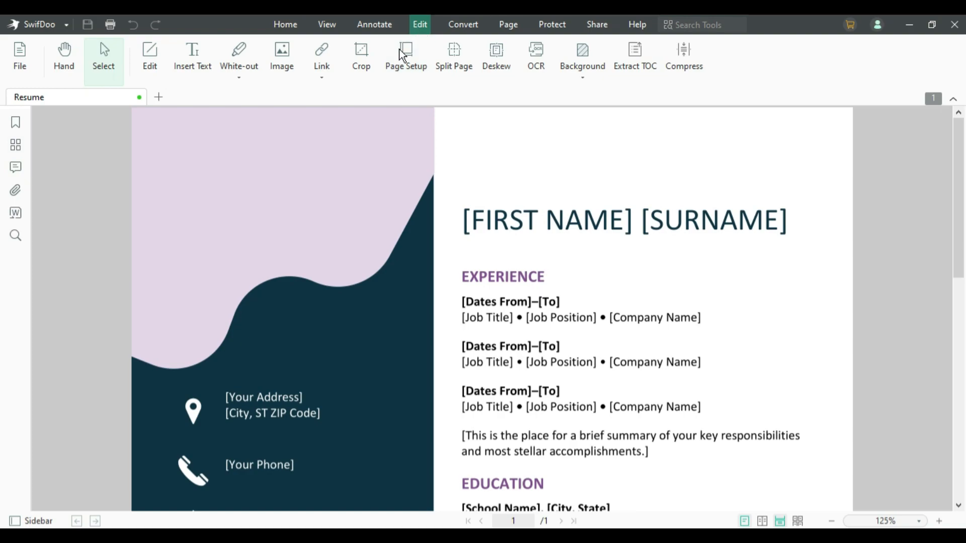
- In Edit Format mode, replace the [FIRST NAME] [SURNAME] heading with the person's full name in capitals
click(150, 55)
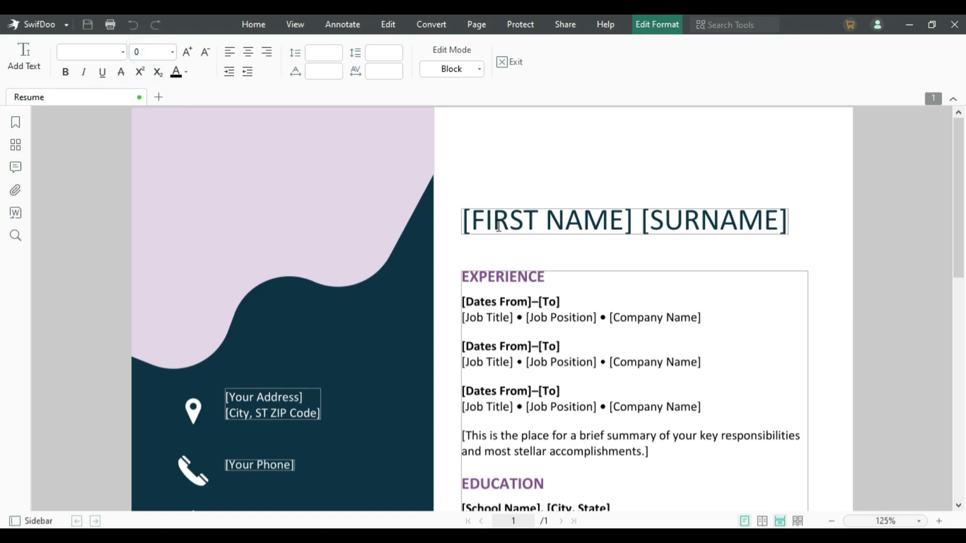
scroll(535, 342, down, 5)
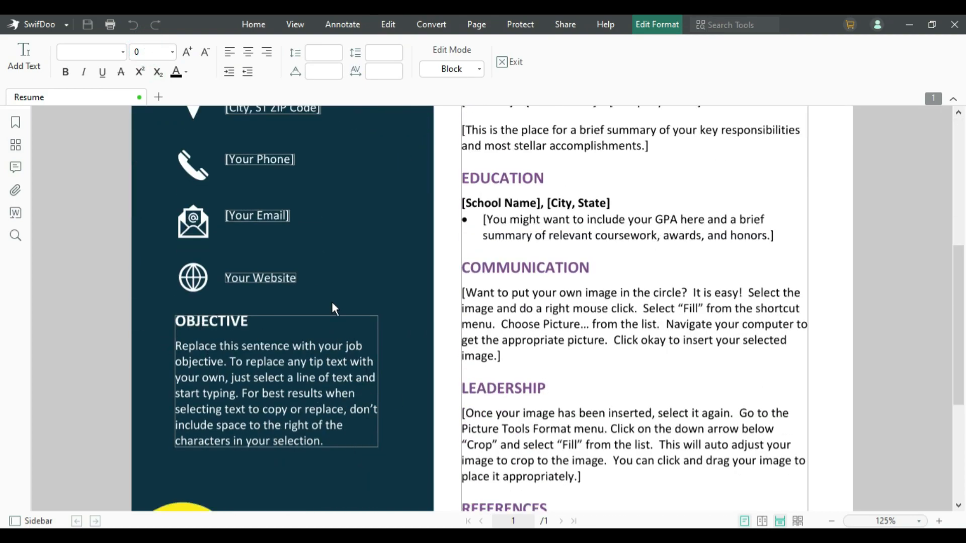
scroll(453, 352, down, 2)
scroll(493, 375, up, 5)
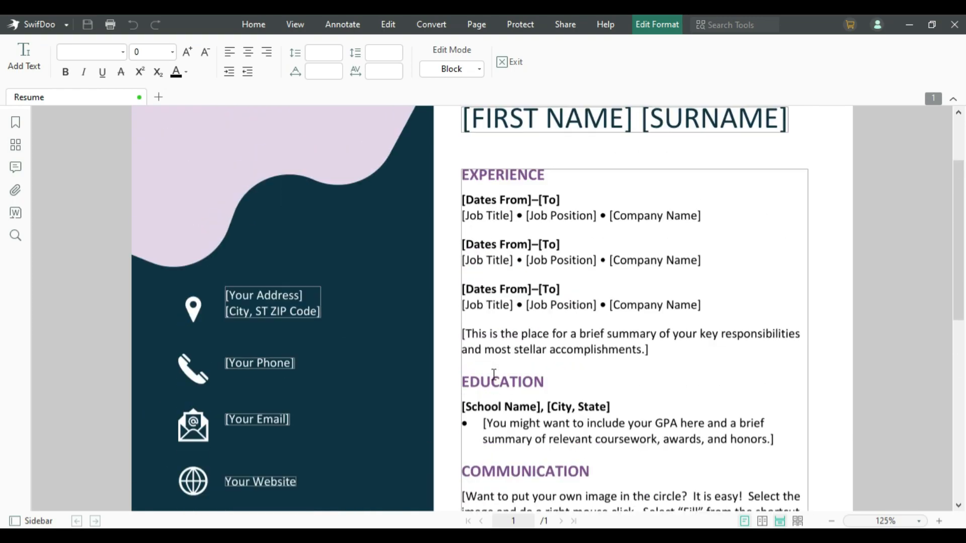
scroll(533, 239, up, 1)
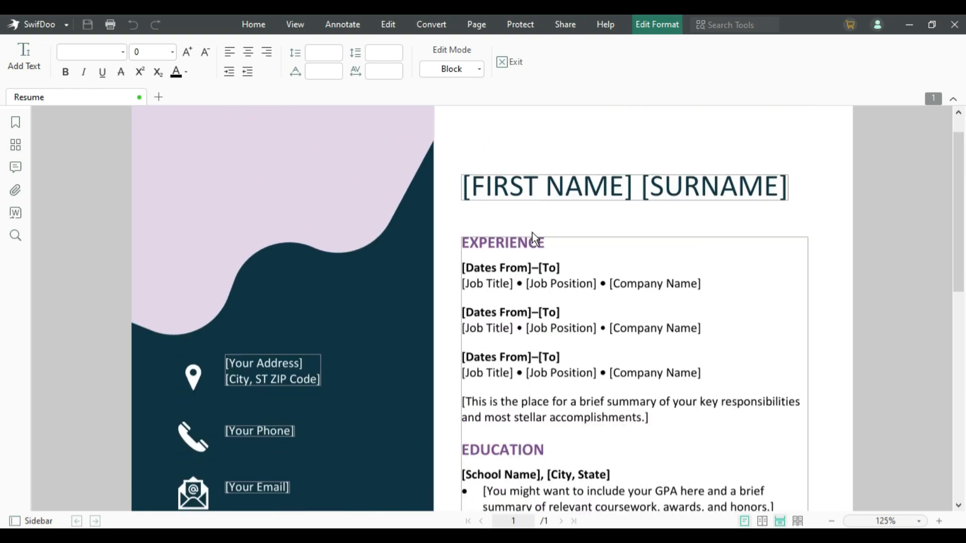
click(488, 181)
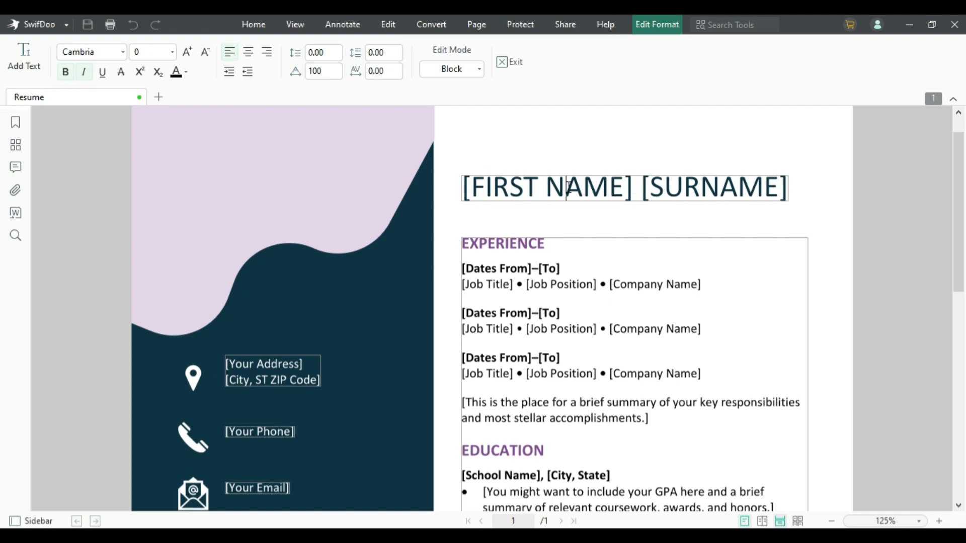
click(568, 188)
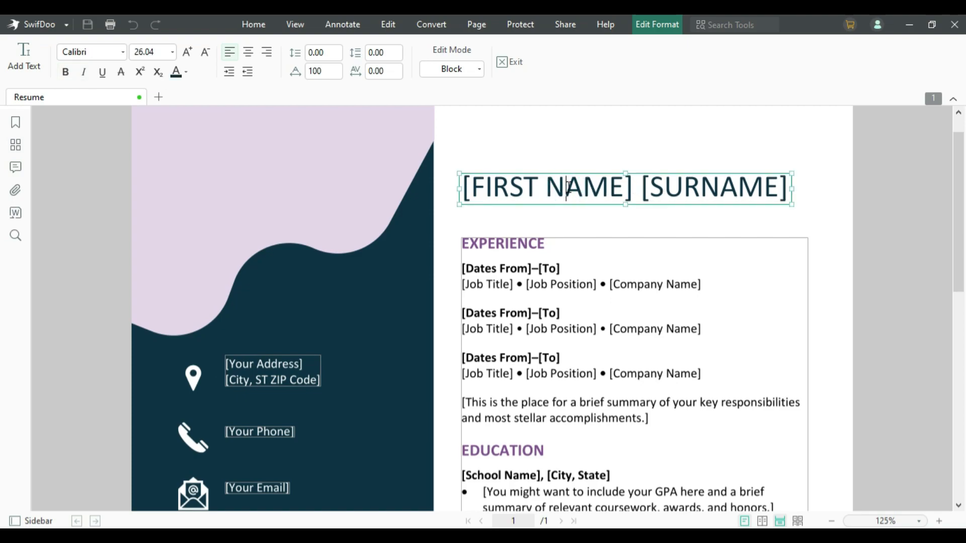
key(ctrl+a)
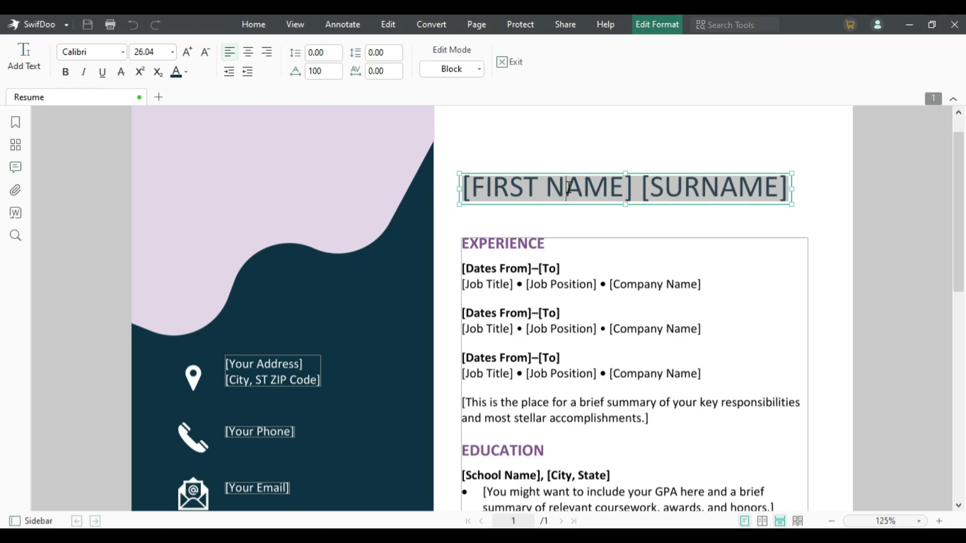
key(Delete)
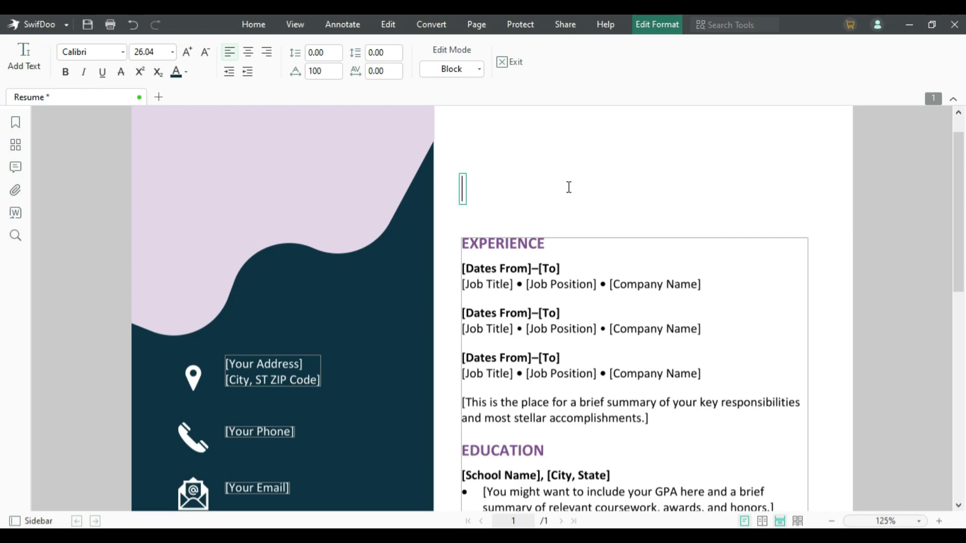
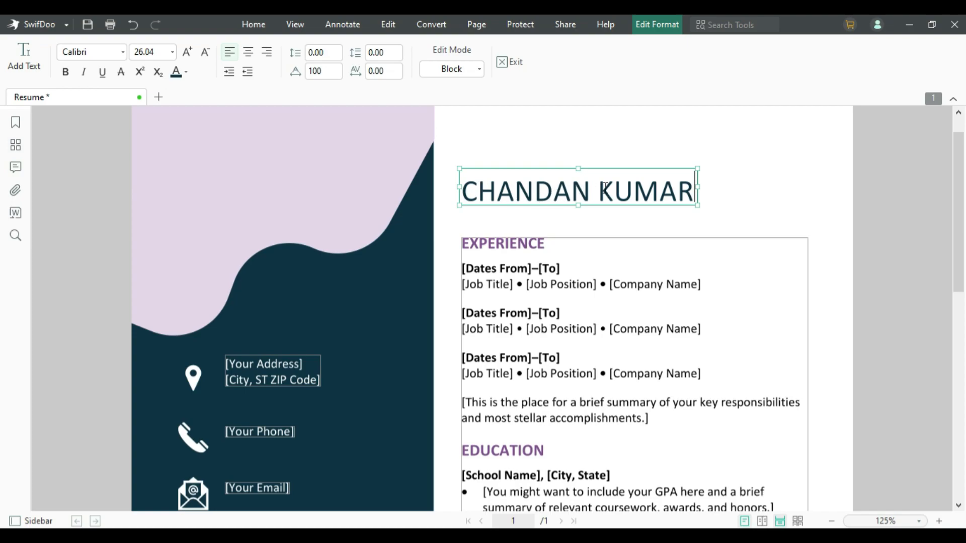
- Set the name heading to Cambria at about 22 points
key(ctrl+a)
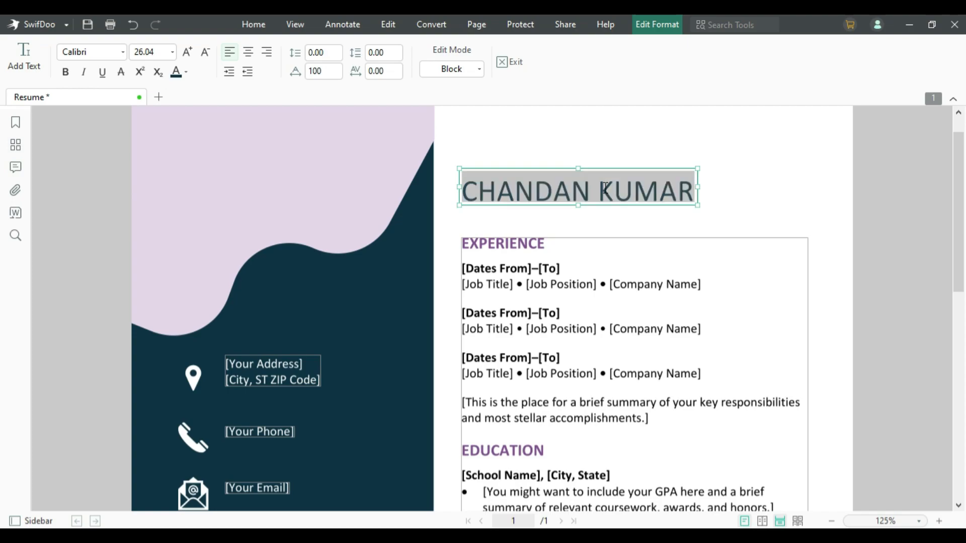
click(124, 52)
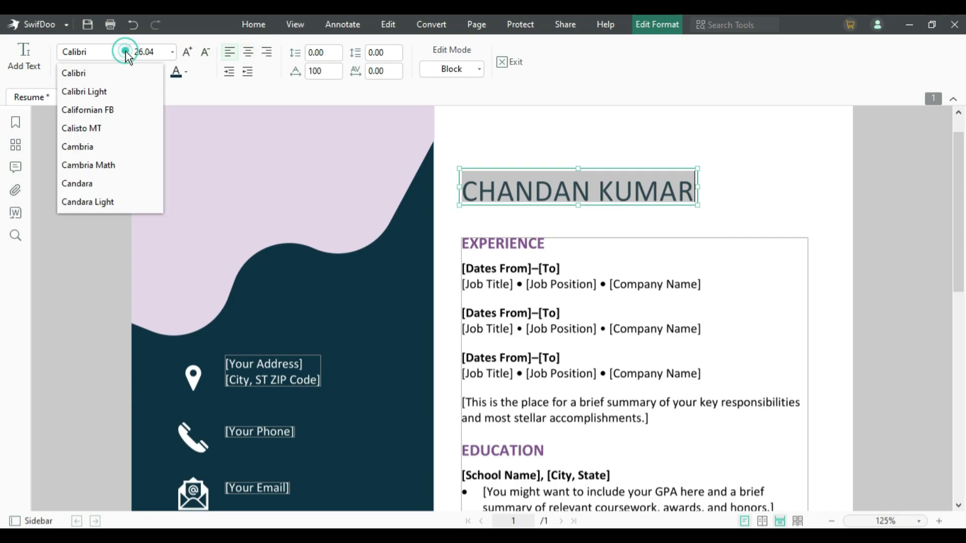
click(92, 147)
click(172, 52)
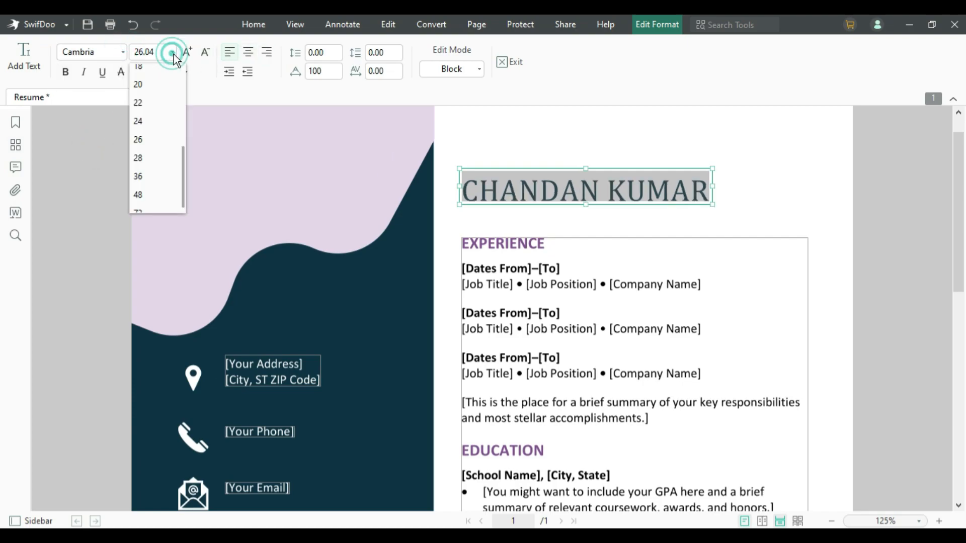
click(151, 176)
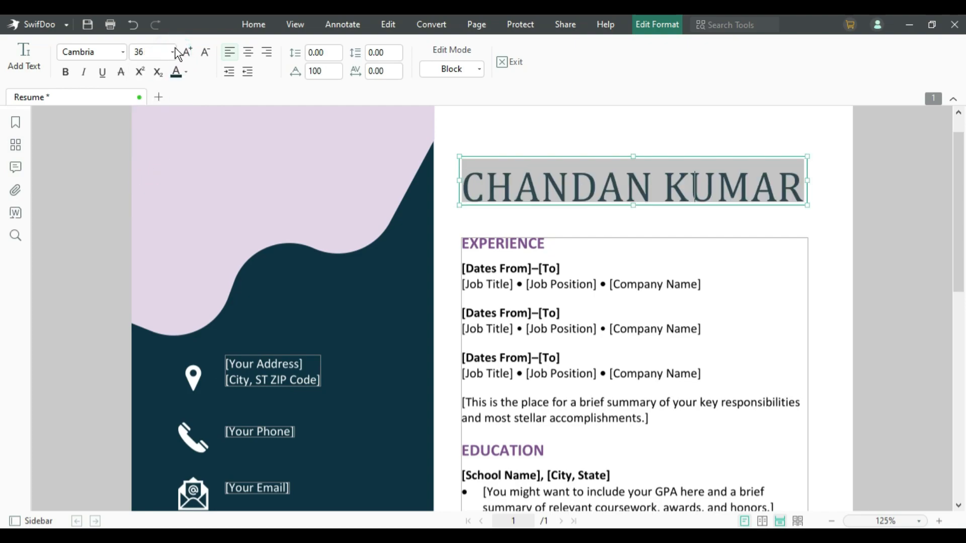
click(172, 52)
click(145, 107)
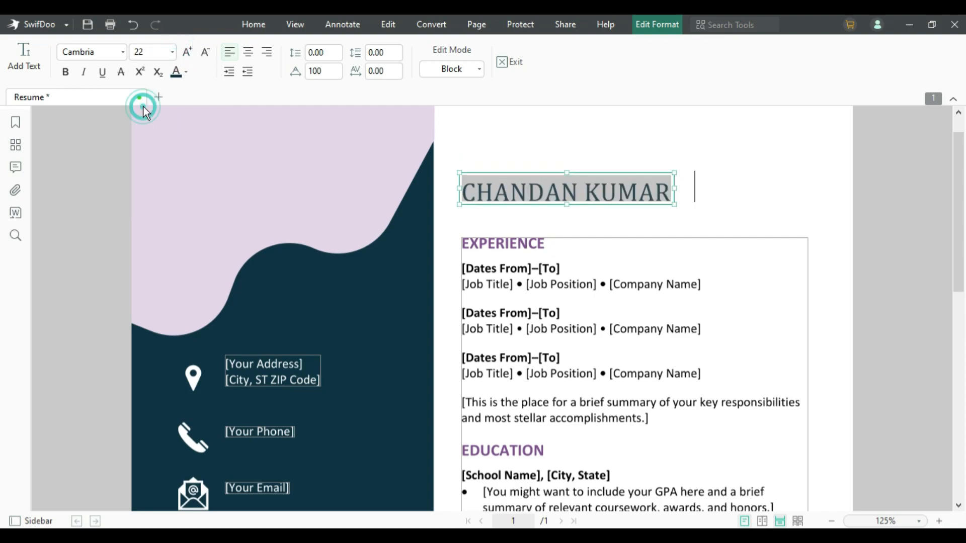
click(187, 52)
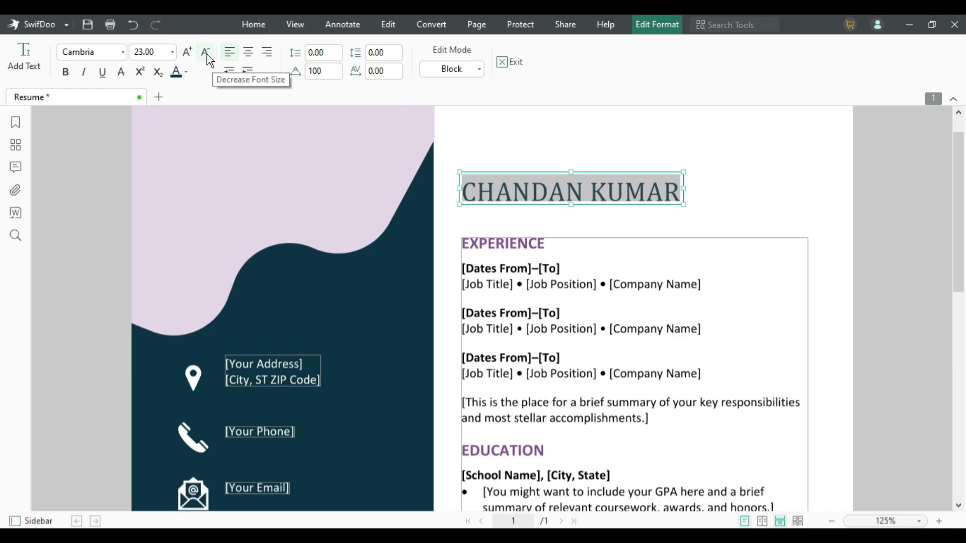
click(206, 55)
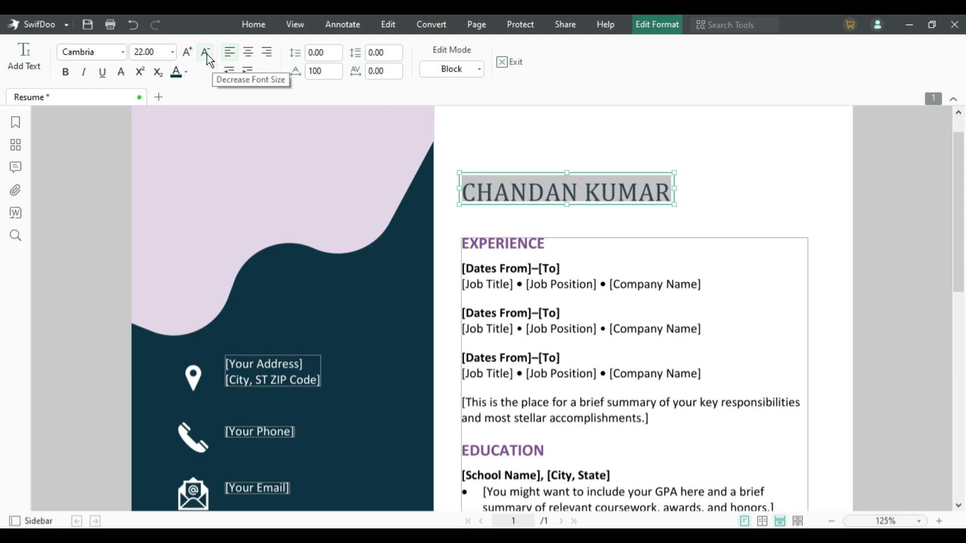
click(206, 54)
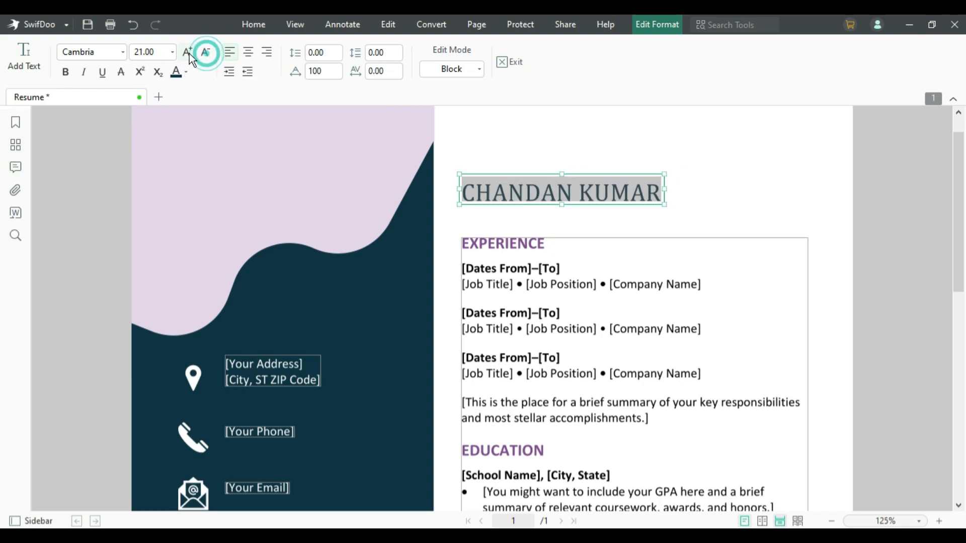
- Make the name heading bold, italic and red
click(65, 74)
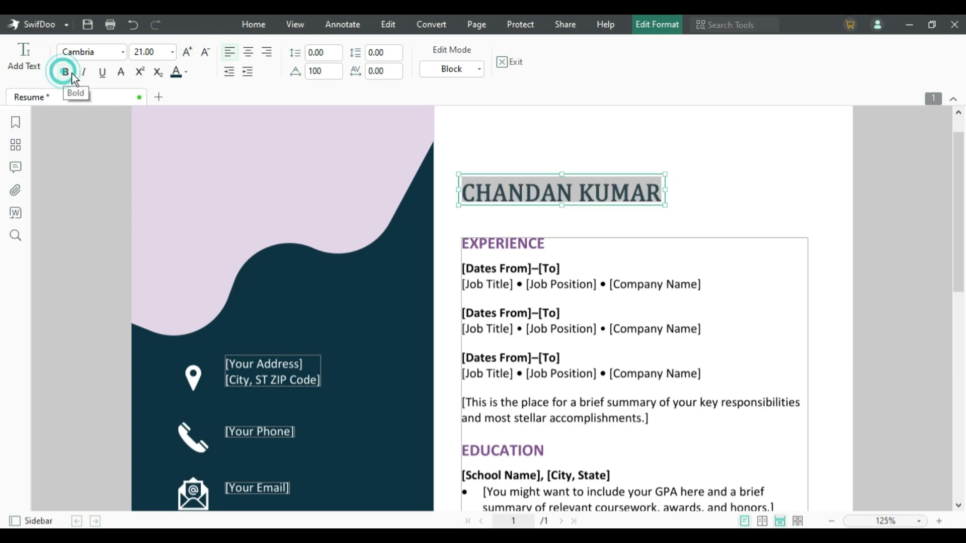
click(85, 76)
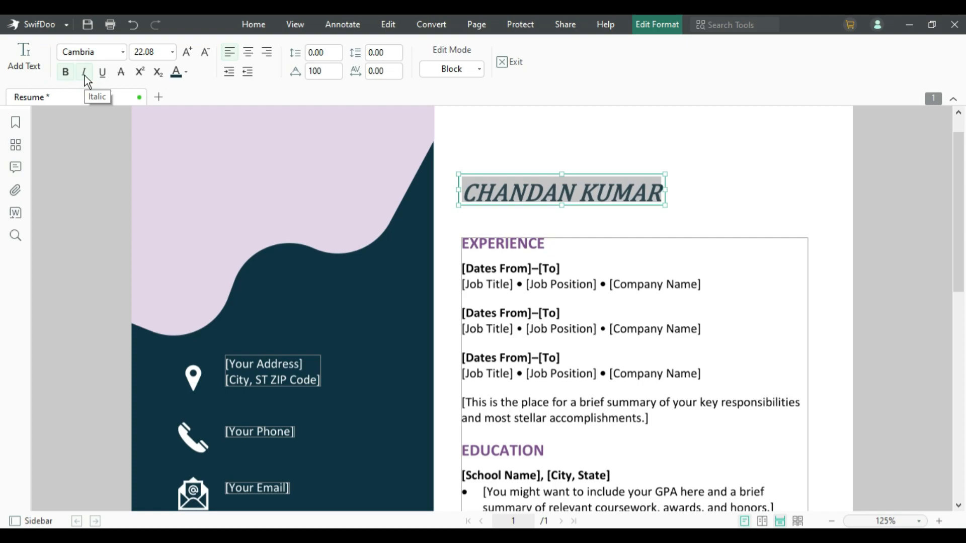
click(103, 74)
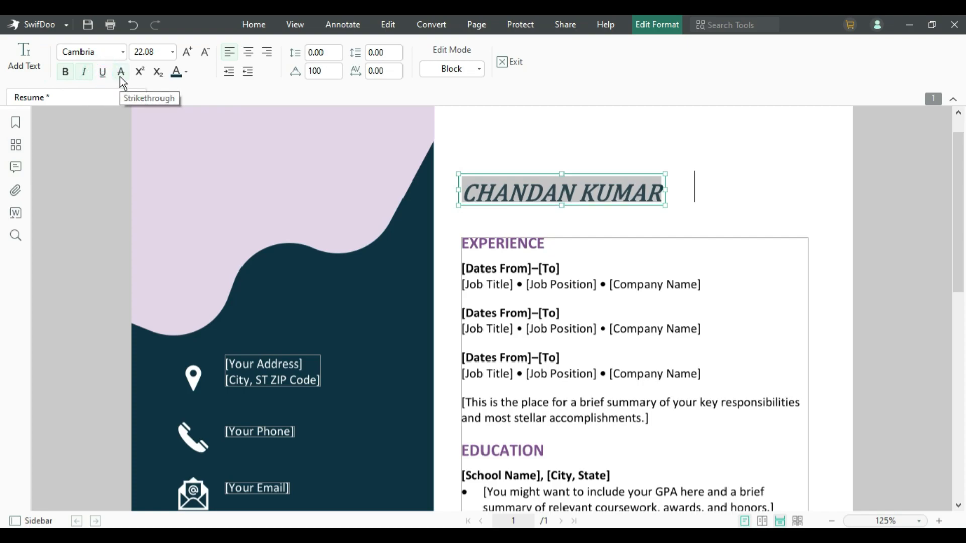
click(121, 77)
click(123, 77)
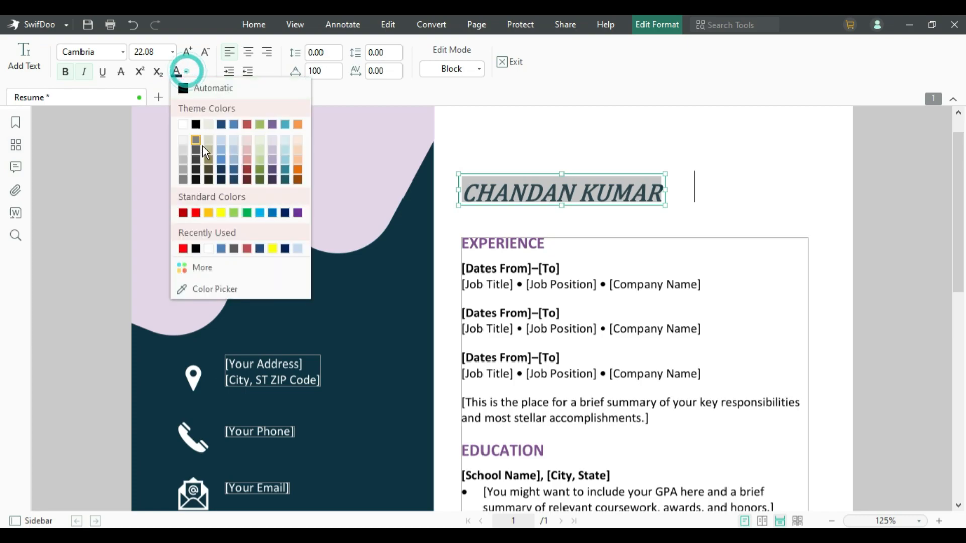
click(197, 213)
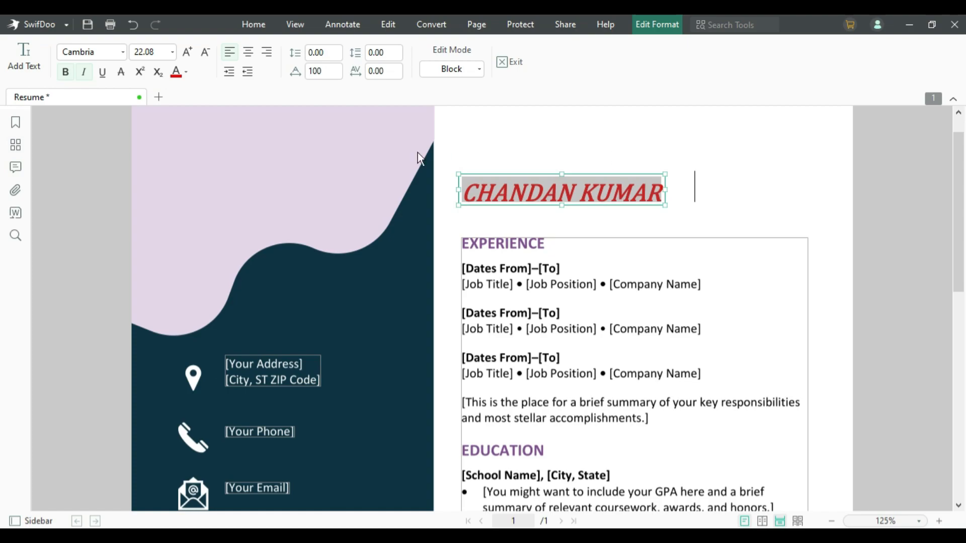
click(388, 28)
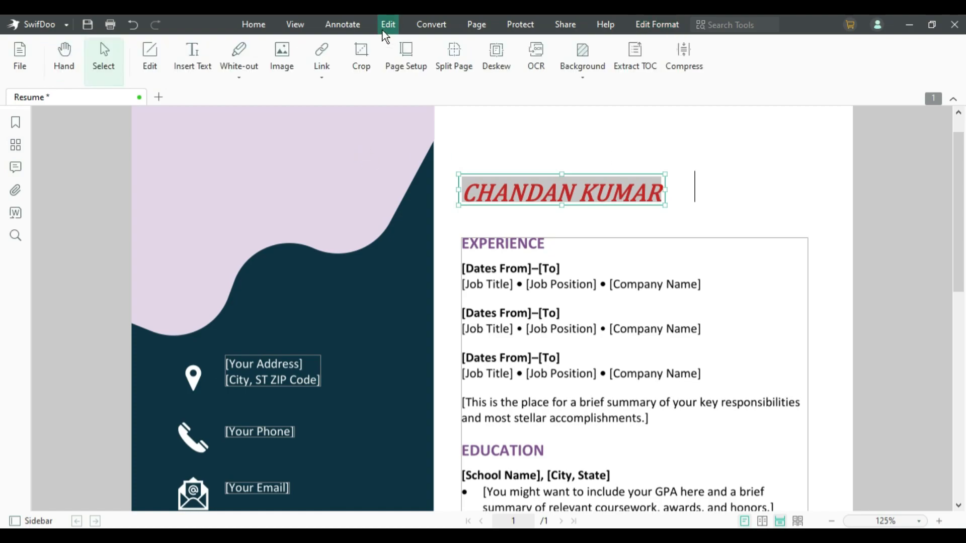
- Add a RESUME text box above the name heading in Times-Roman at size 28
click(186, 56)
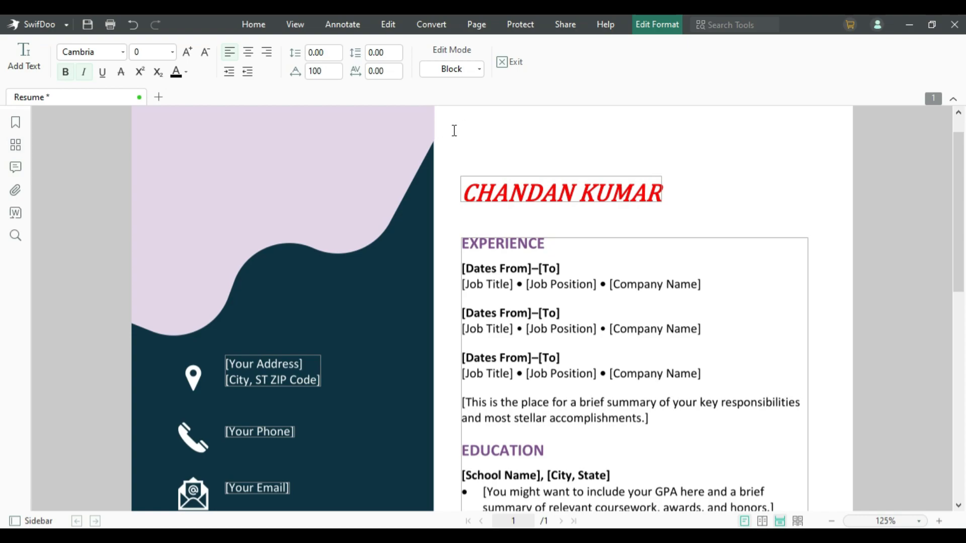
click(455, 136)
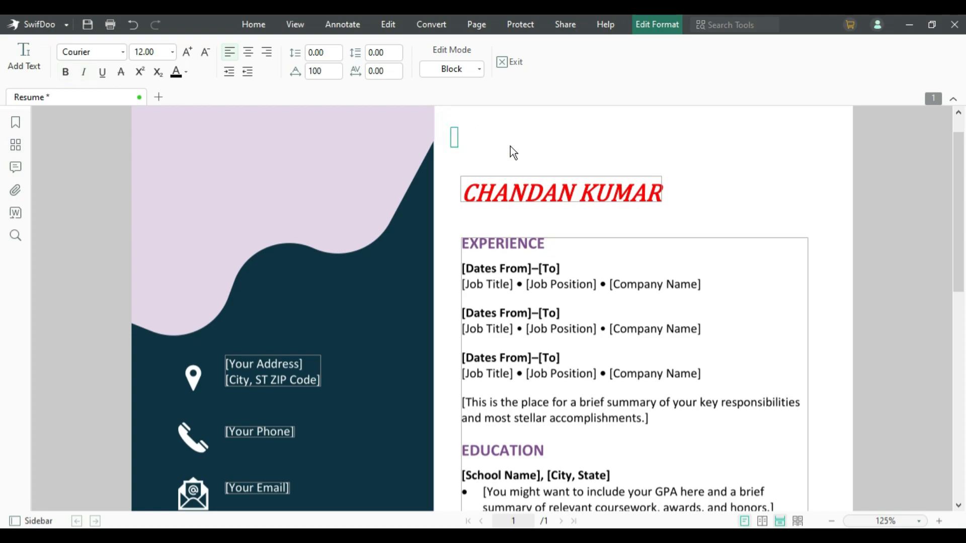
text(RESU)
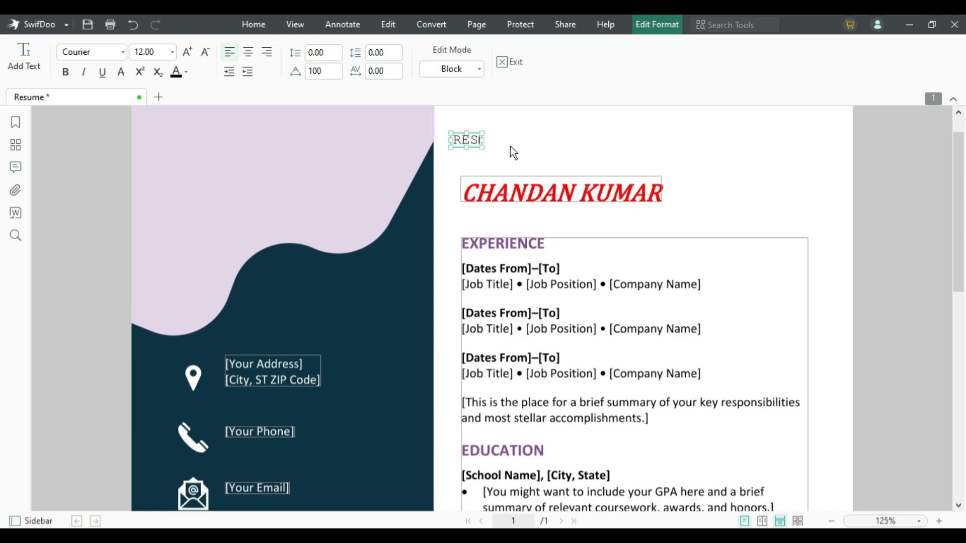
text(ME)
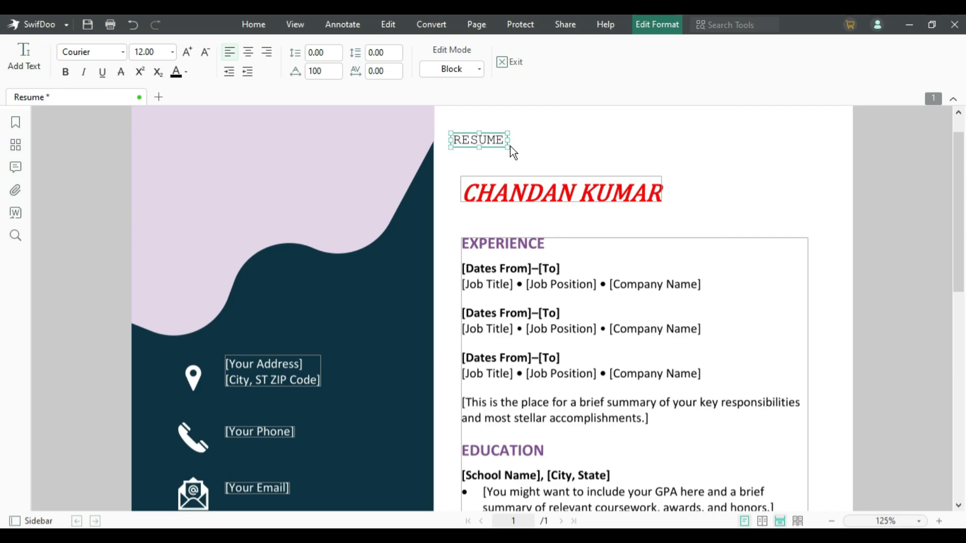
key(ctrl+a)
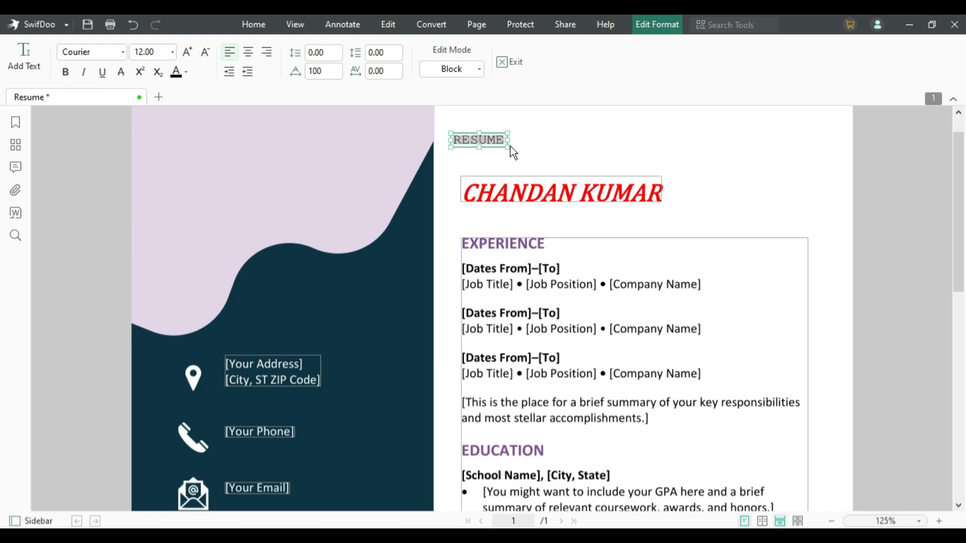
click(173, 52)
click(148, 159)
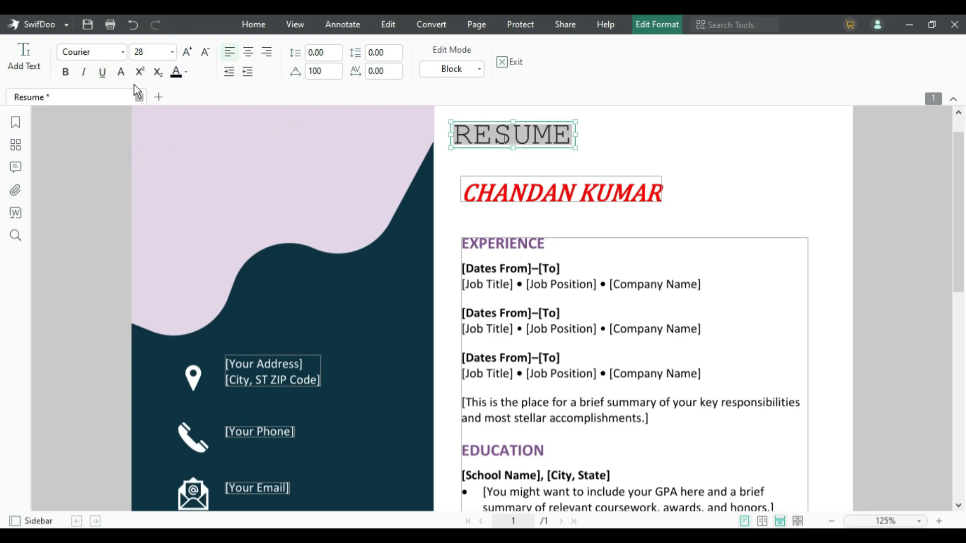
click(122, 52)
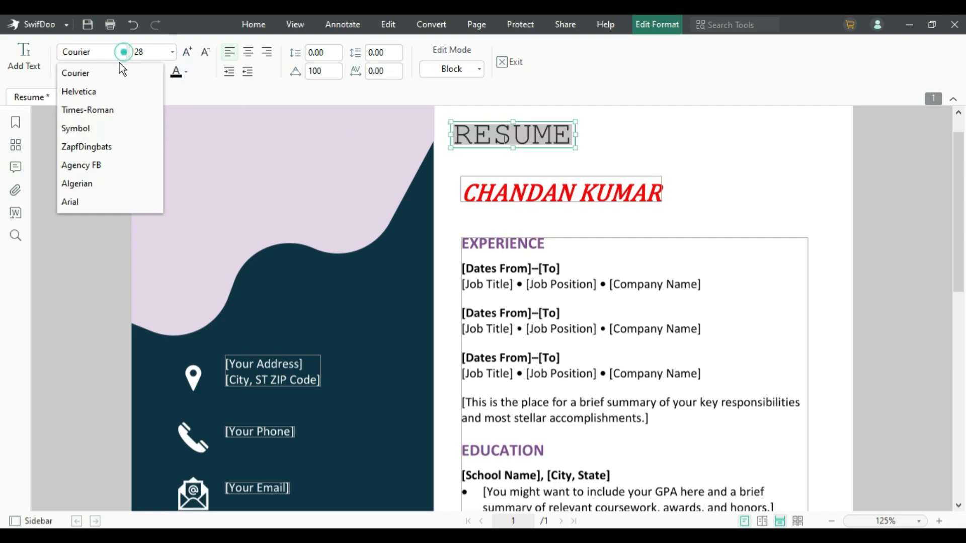
click(89, 111)
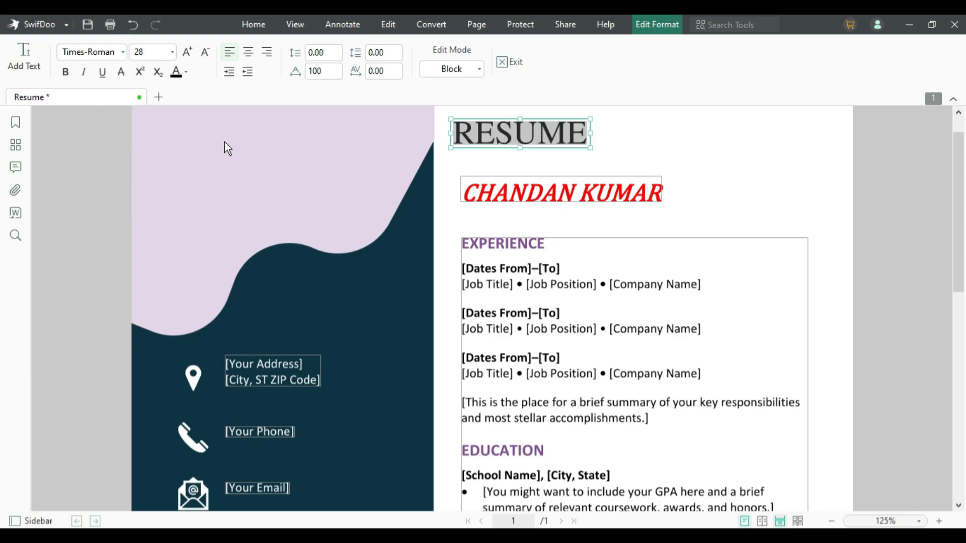
click(388, 24)
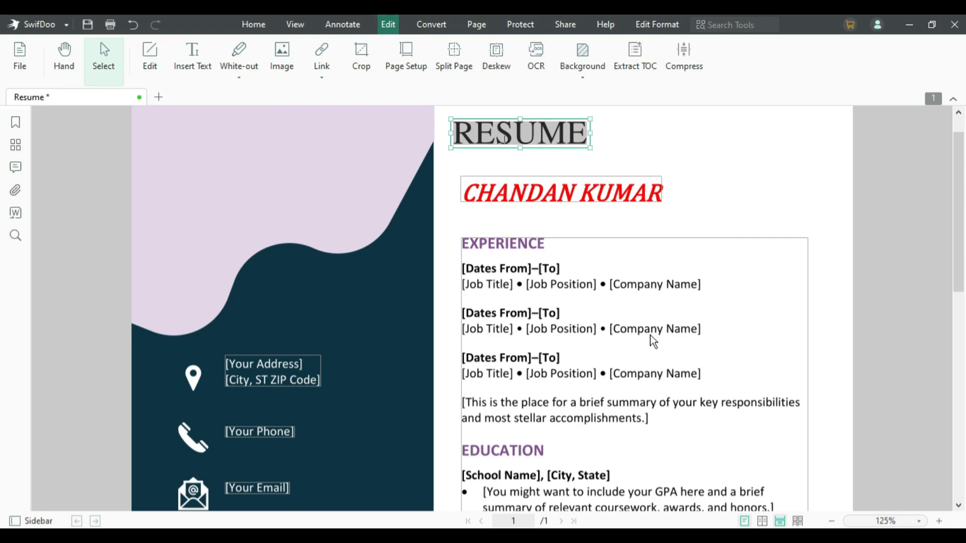
- Exit text editing, white out the three [Company Name] entries, then undo the white-out
click(240, 57)
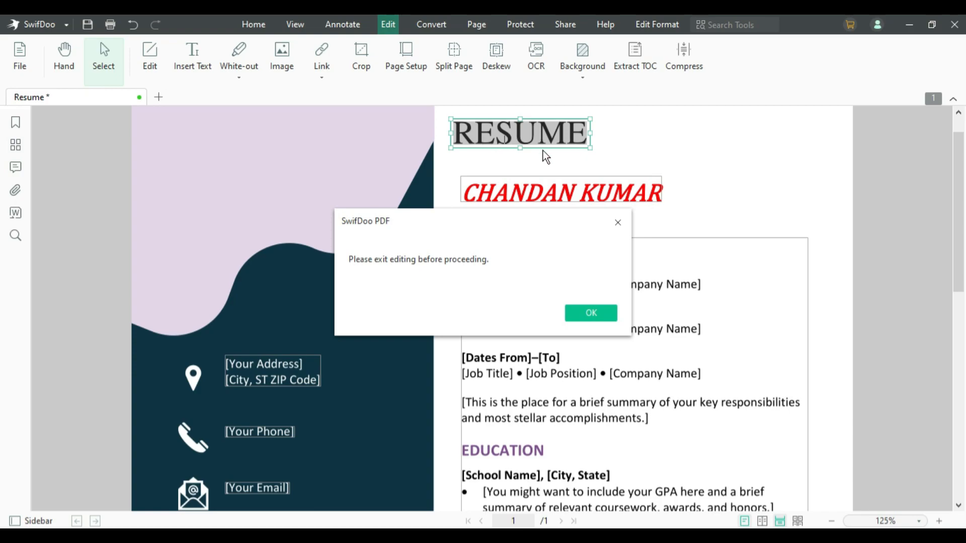
click(590, 315)
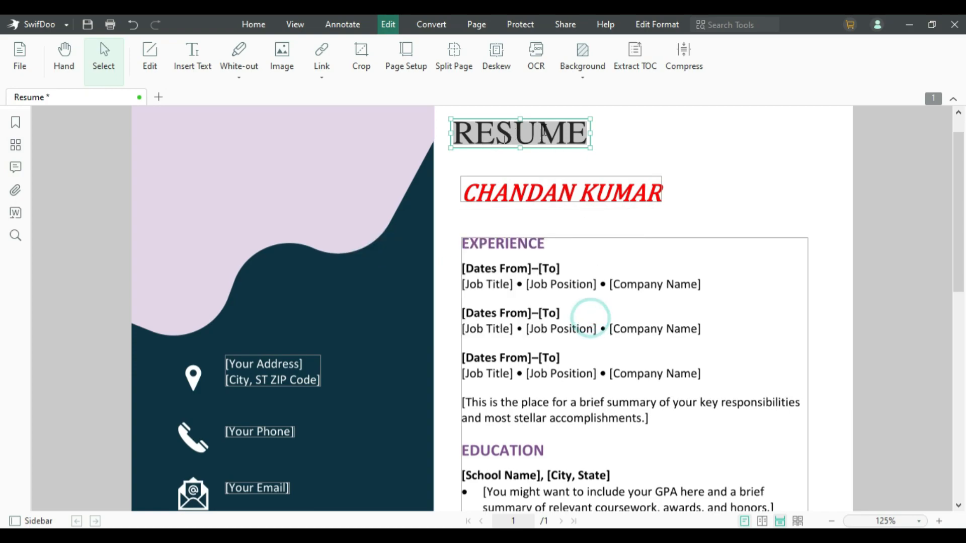
key(Escape)
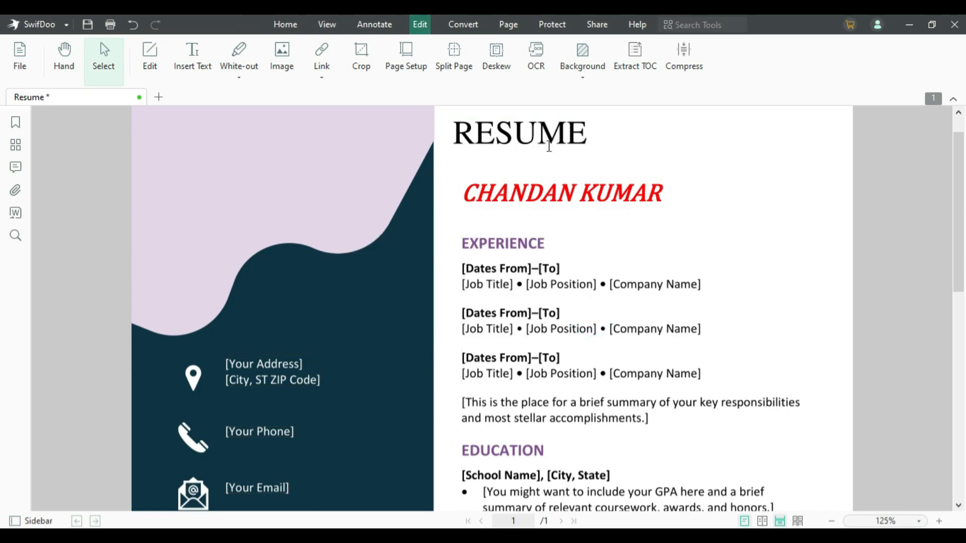
click(240, 51)
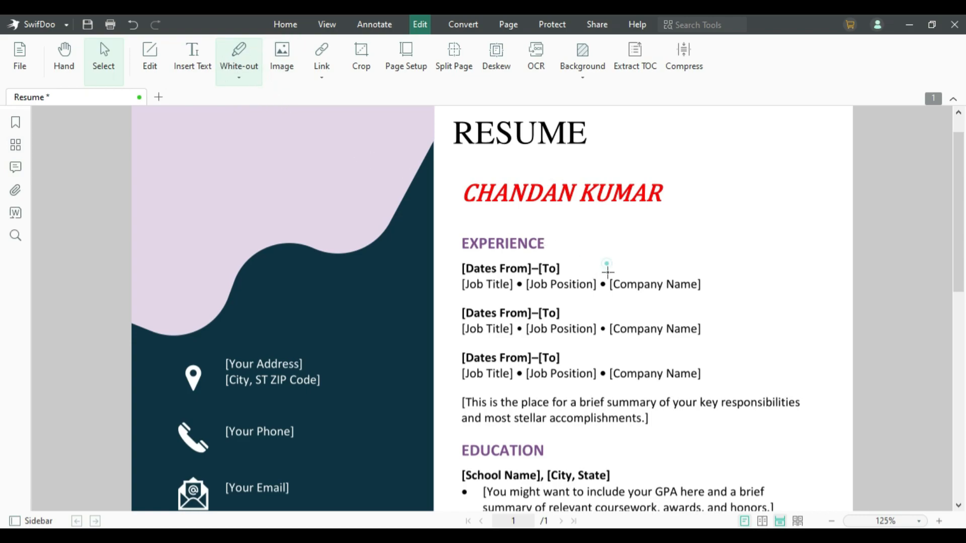
mouse_move(608, 272)
mouse_down()
mouse_move(613, 377)
mouse_move(708, 389)
mouse_up()
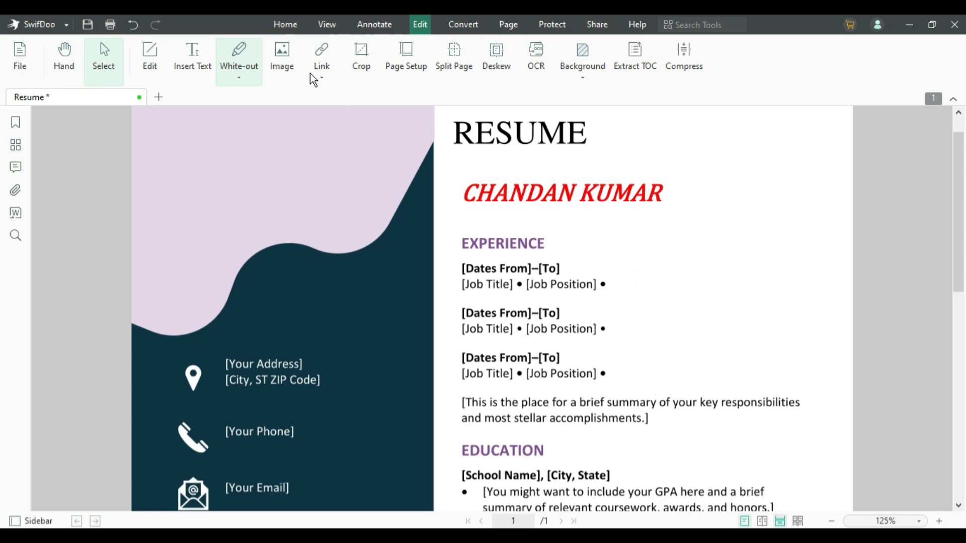
click(134, 29)
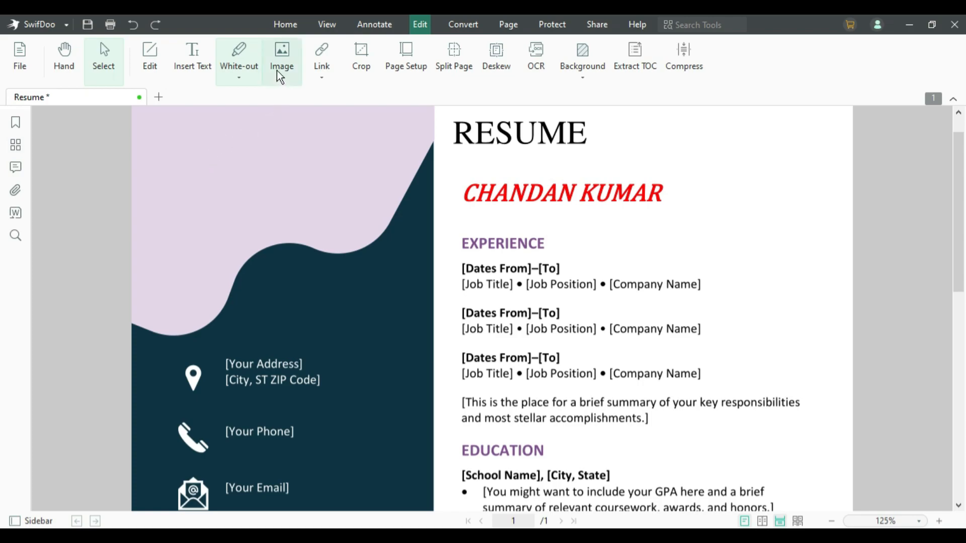
- Insert the compressed profile photo file onto the resume page
click(280, 51)
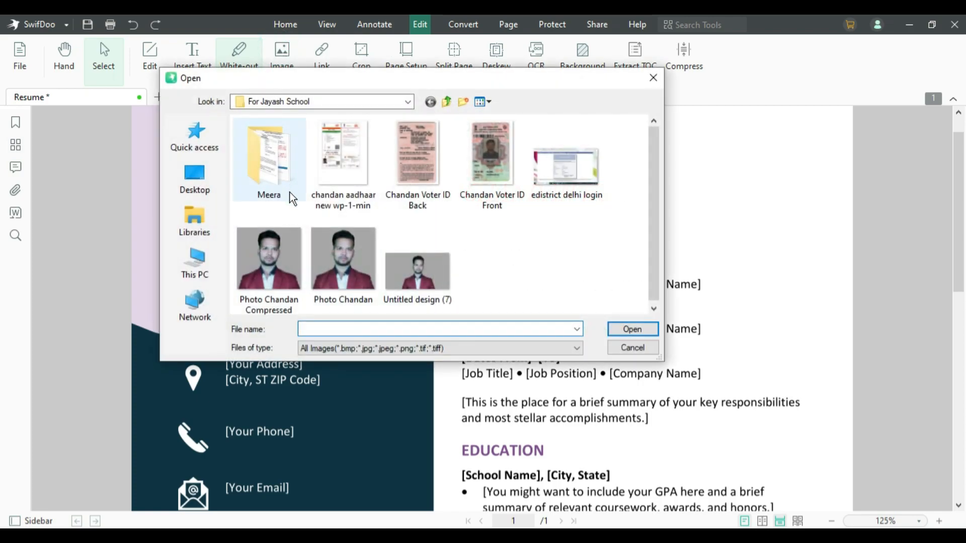
click(280, 246)
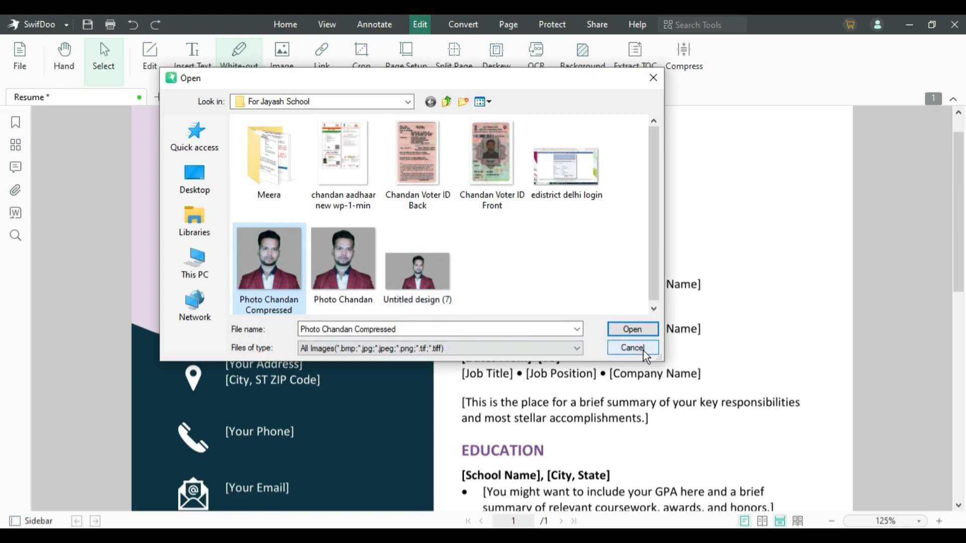
click(632, 329)
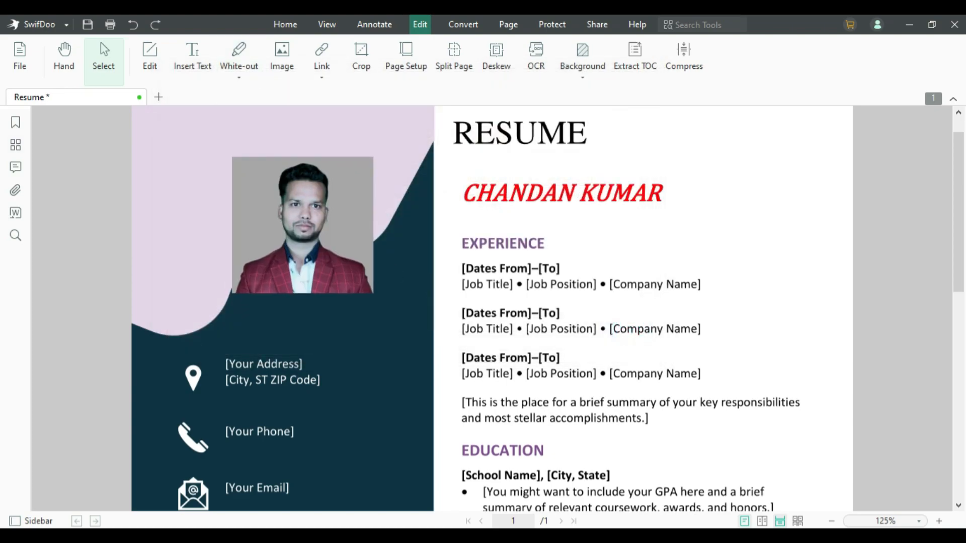
click(218, 146)
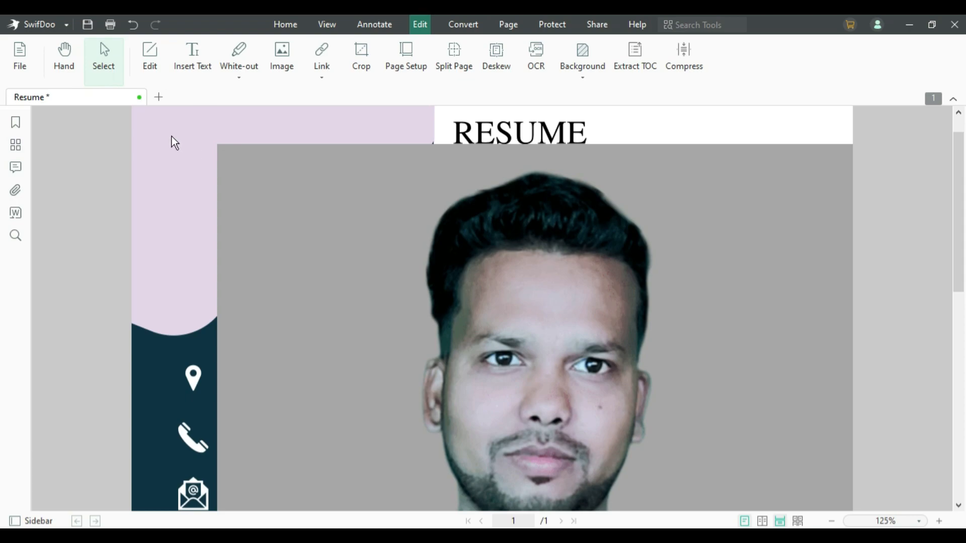
click(305, 192)
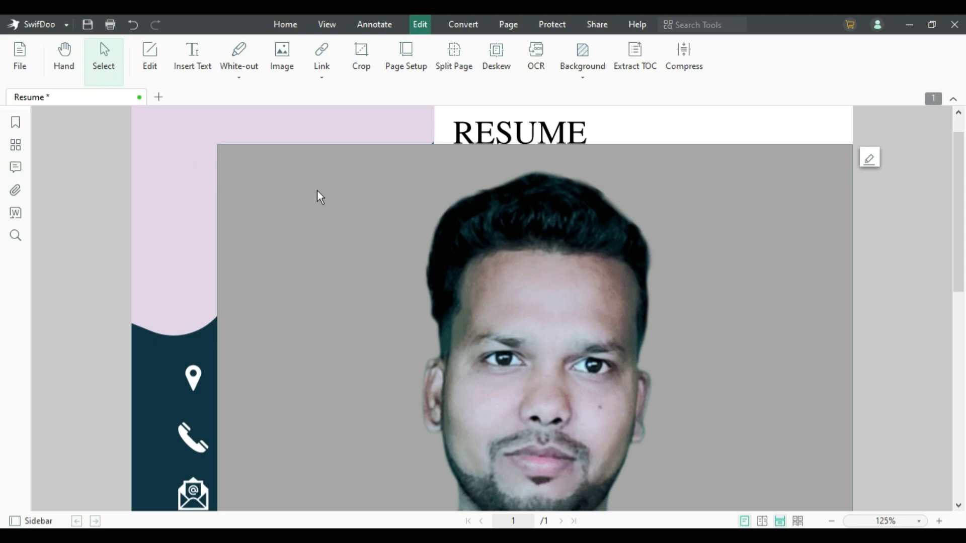
- Shrink the profile photo by dragging its corner resize handle
click(340, 194)
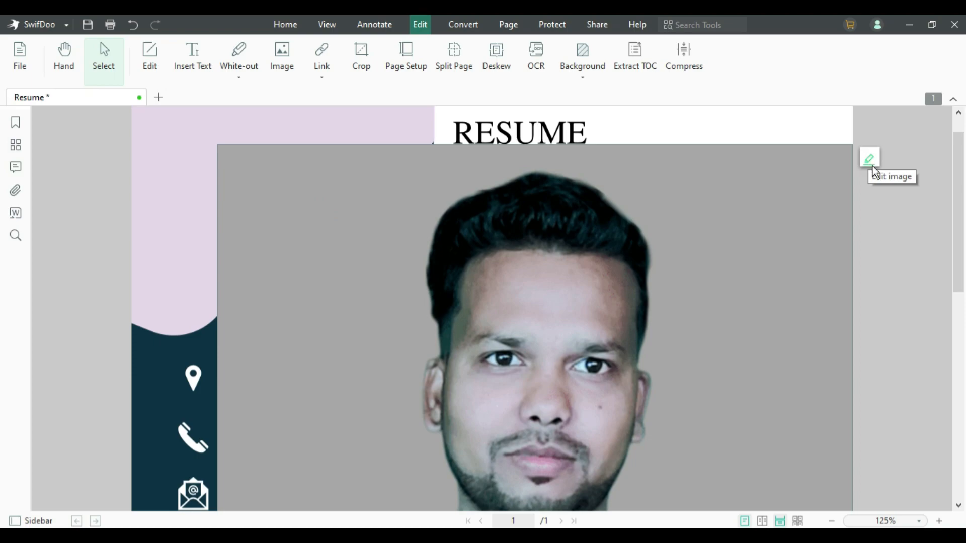
click(870, 160)
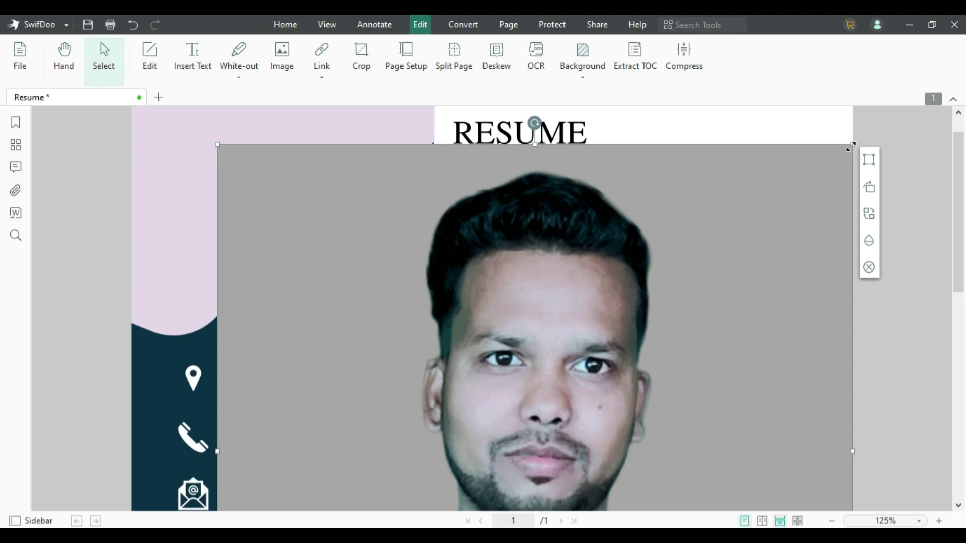
drag(851, 146, 452, 335)
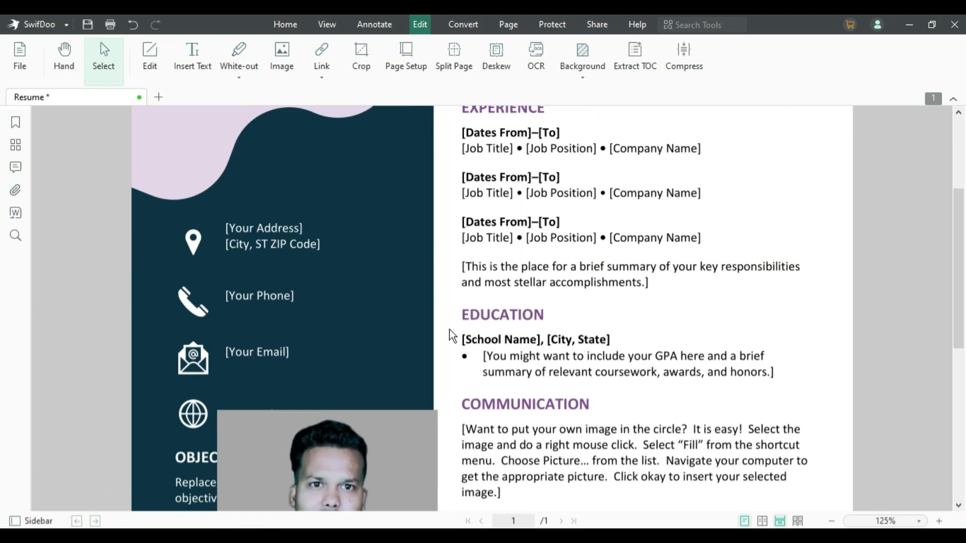
- Move the photo to the top of the lavender left column and deselect it
scroll(426, 337, down, 3)
click(339, 378)
drag(352, 376, 337, 233)
scroll(339, 252, up, 5)
scroll(344, 360, up, 4)
drag(339, 449, 334, 181)
click(382, 293)
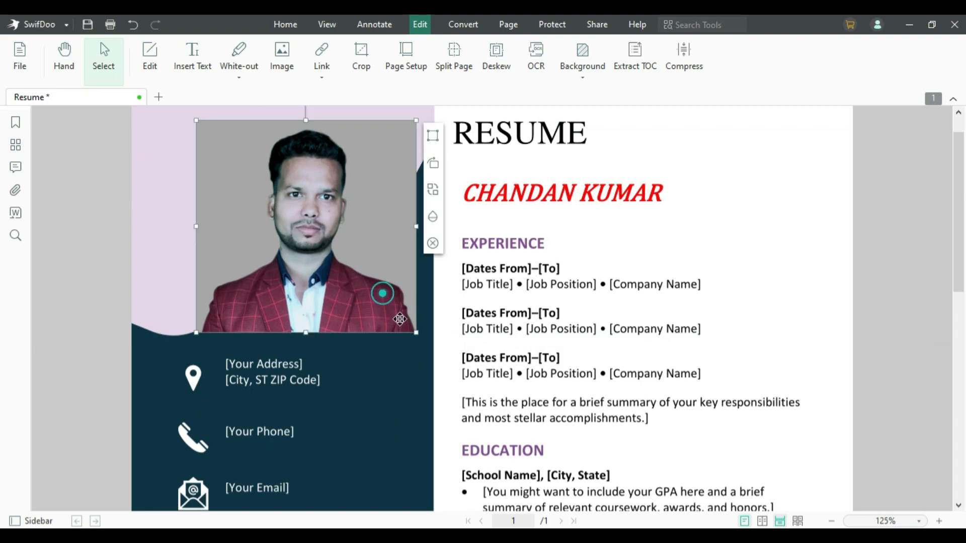
drag(415, 332, 324, 243)
scroll(363, 243, up, 1)
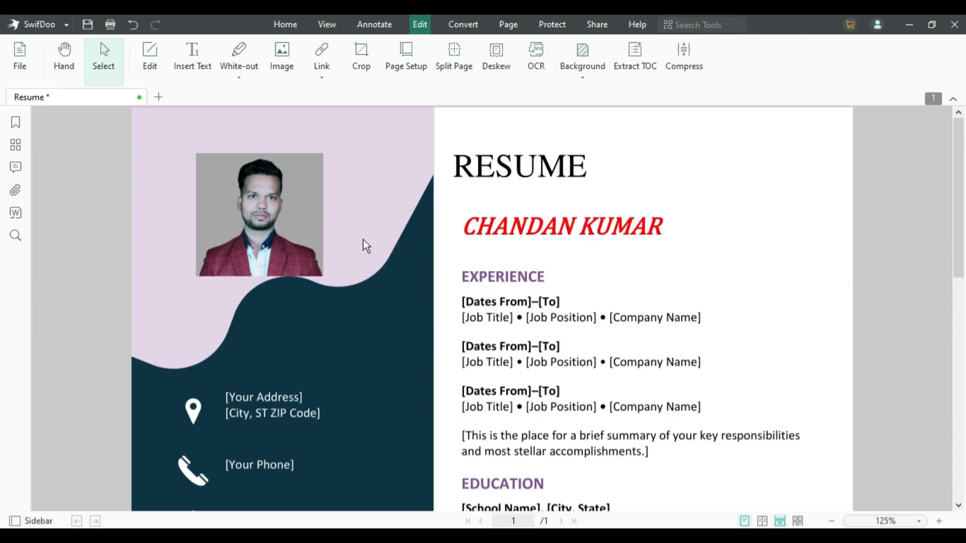
click(296, 221)
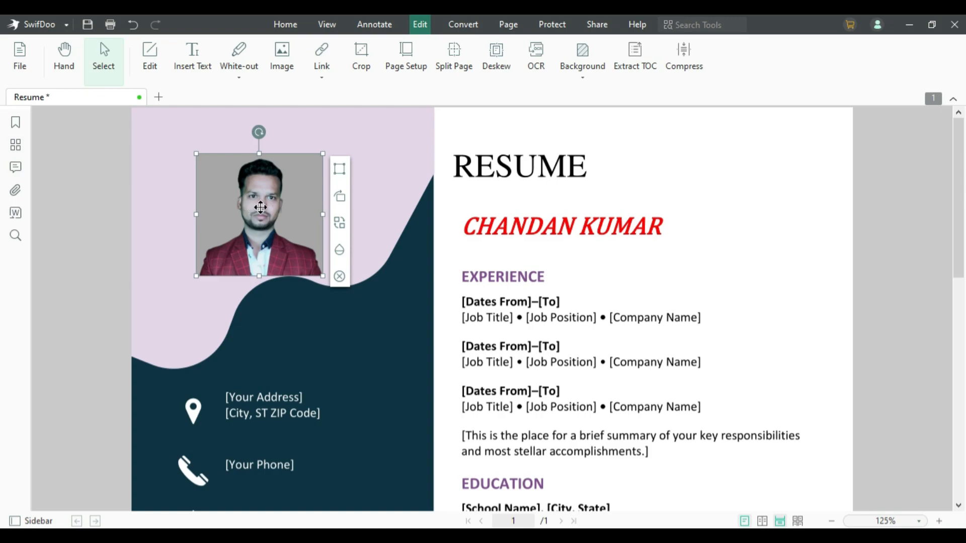
click(395, 210)
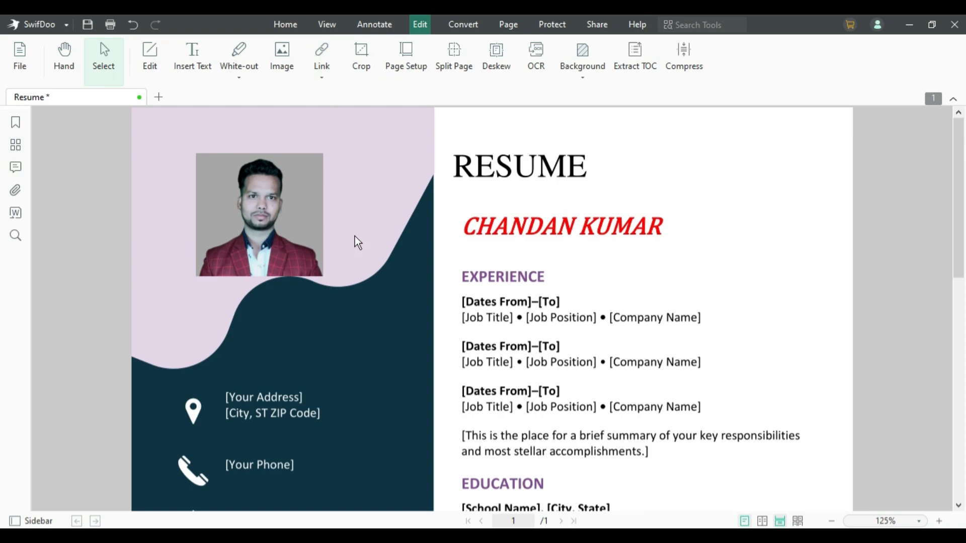
scroll(354, 263, down, 5)
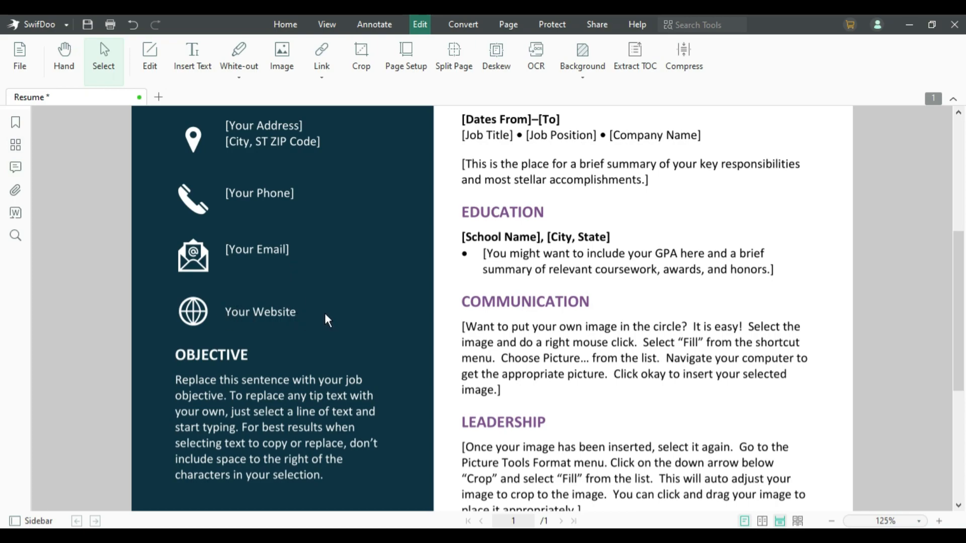
click(149, 54)
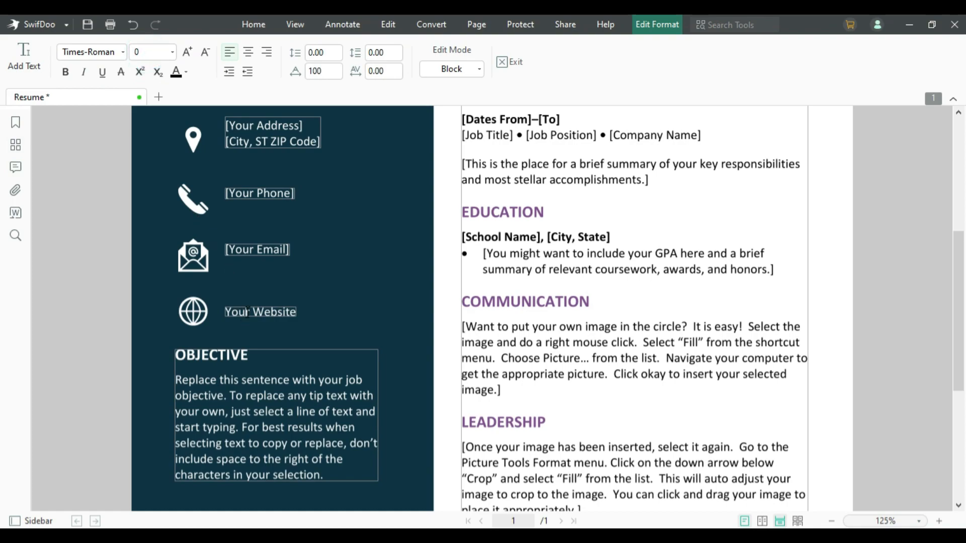
click(247, 312)
key(Delete)
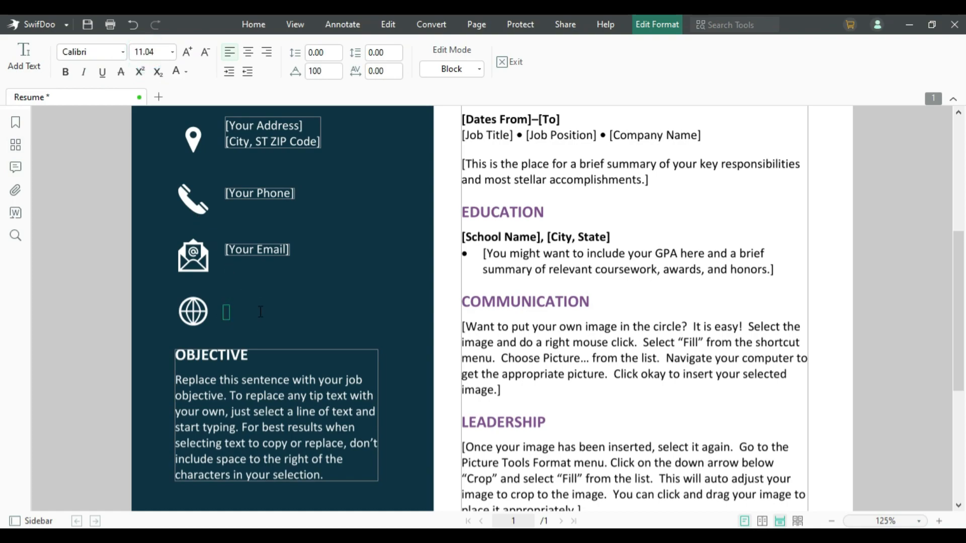
text(www)
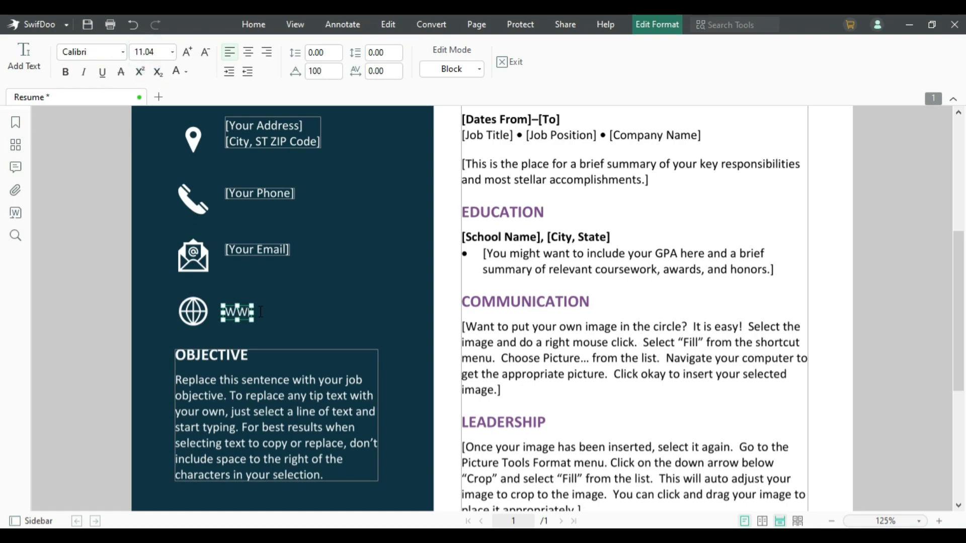
text(.mylivesupport.in)
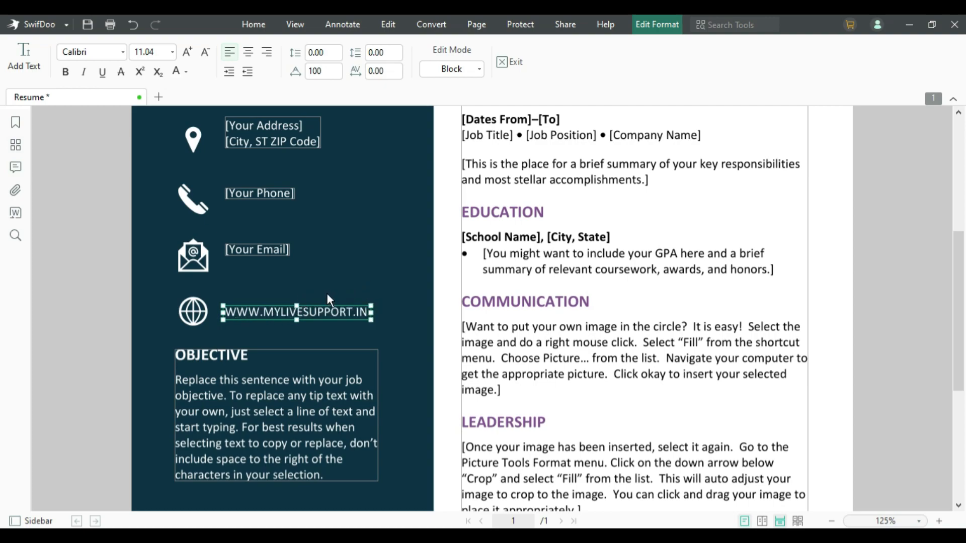
click(297, 301)
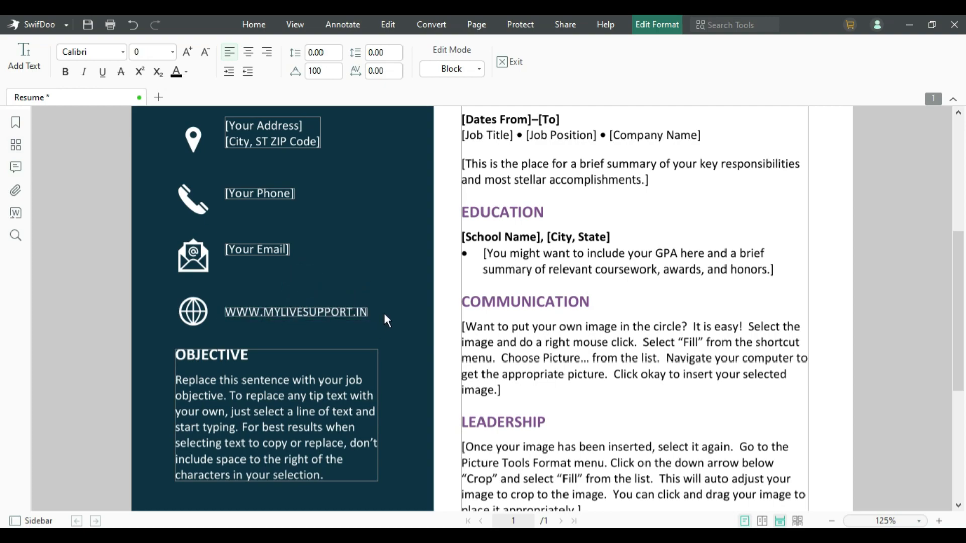
click(388, 24)
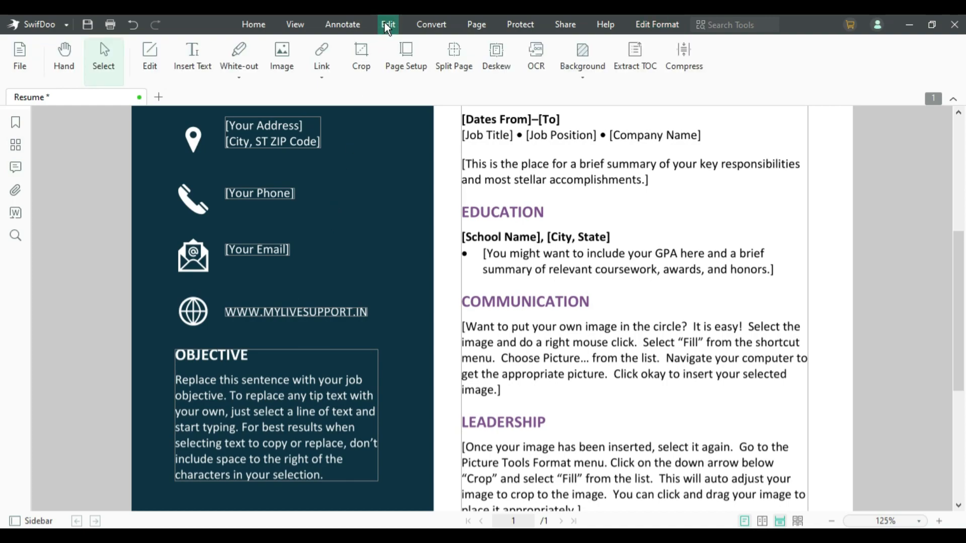
click(322, 51)
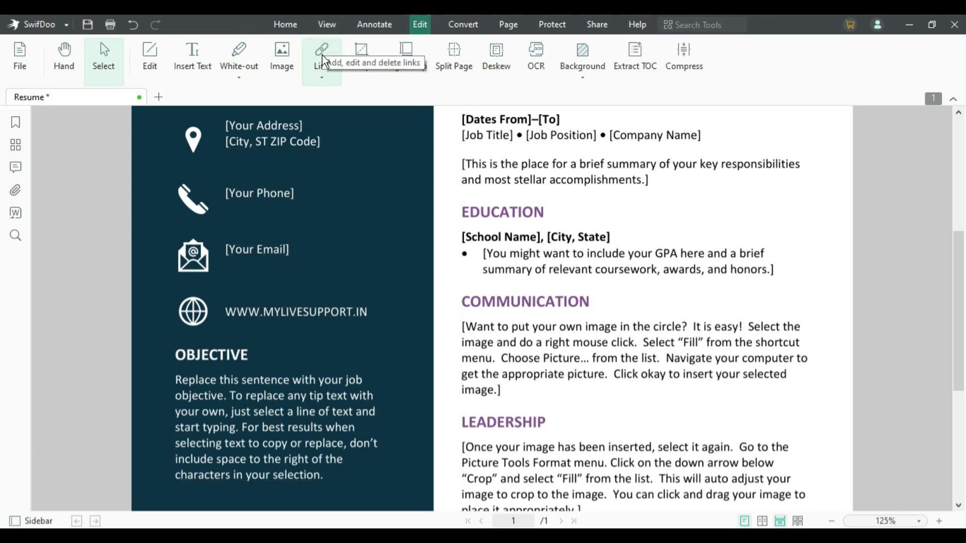
click(322, 57)
click(346, 98)
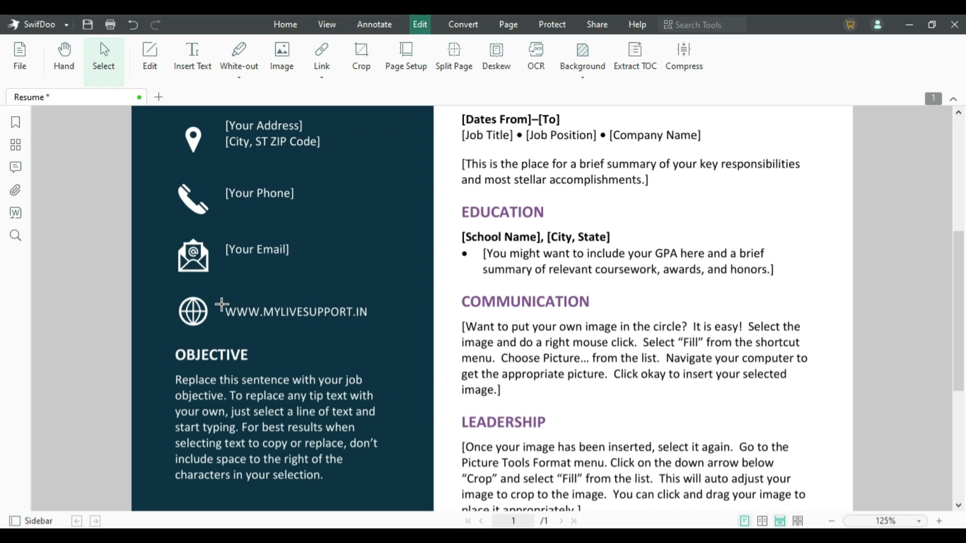
drag(221, 304, 375, 320)
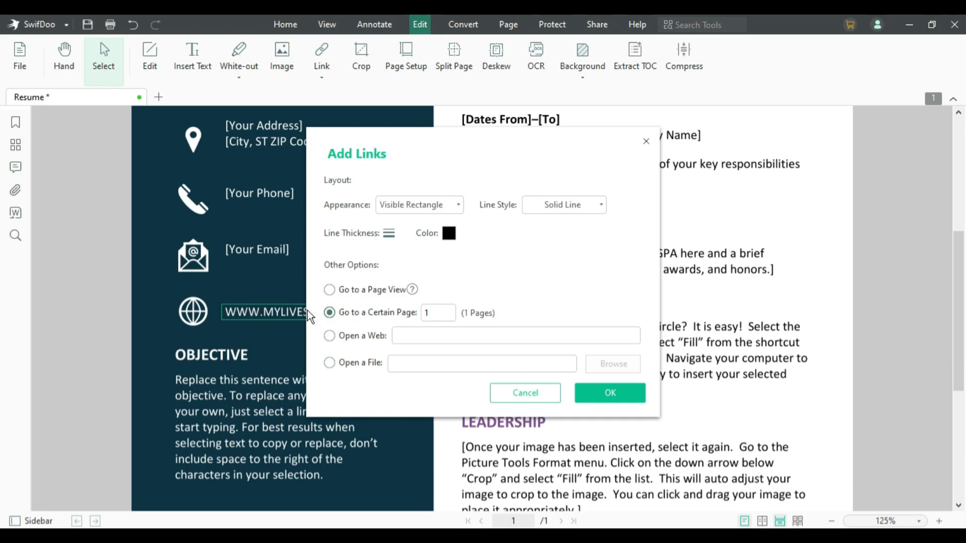
click(435, 313)
click(329, 362)
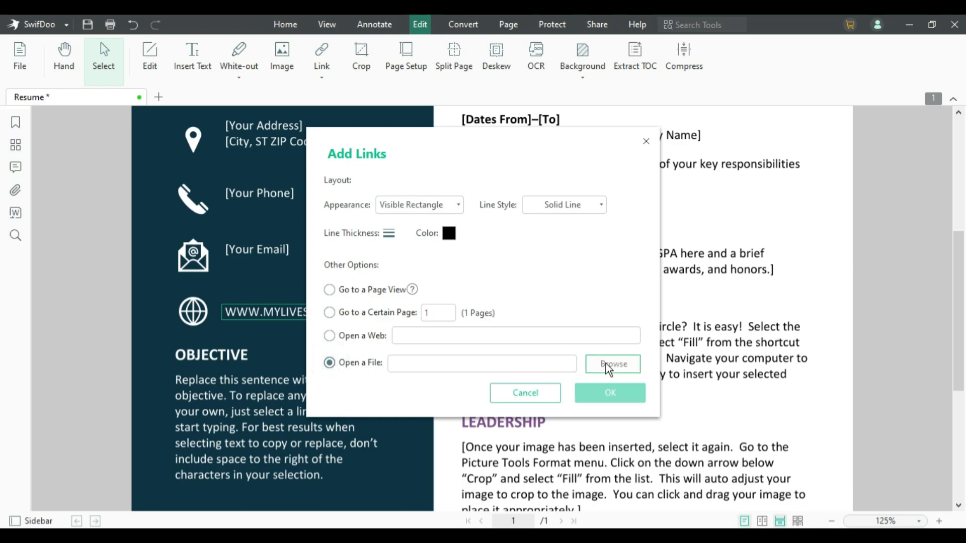
click(330, 336)
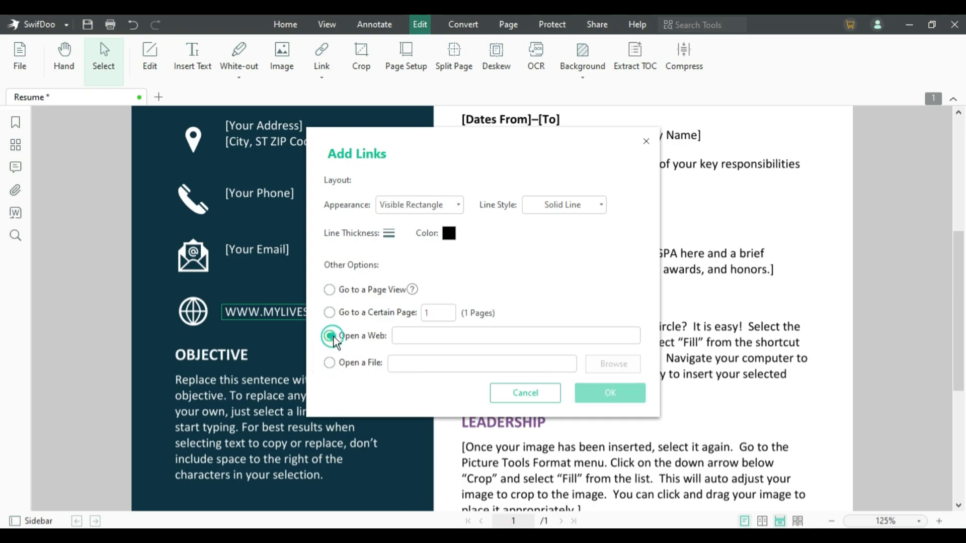
click(409, 332)
click(433, 337)
click(413, 336)
text(https://mylivesupport.in/)
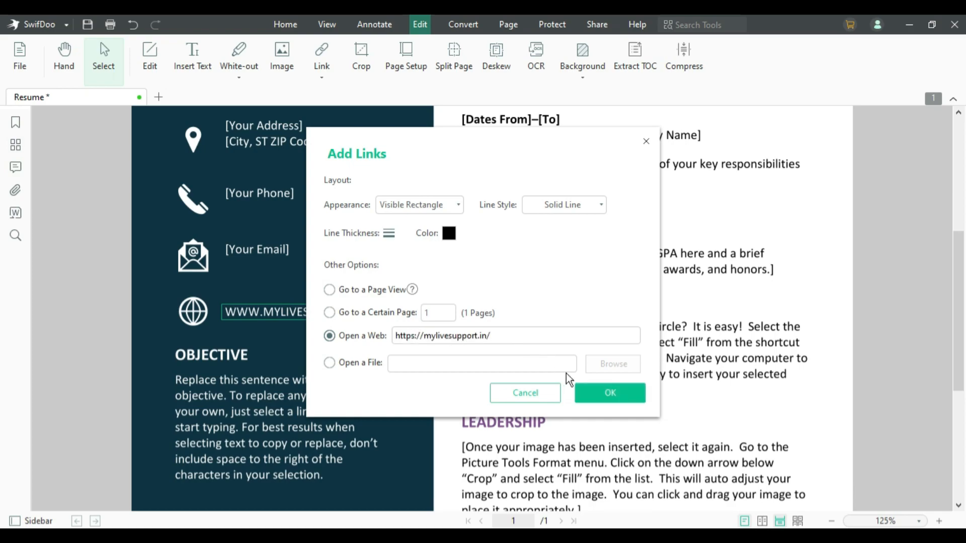
click(597, 391)
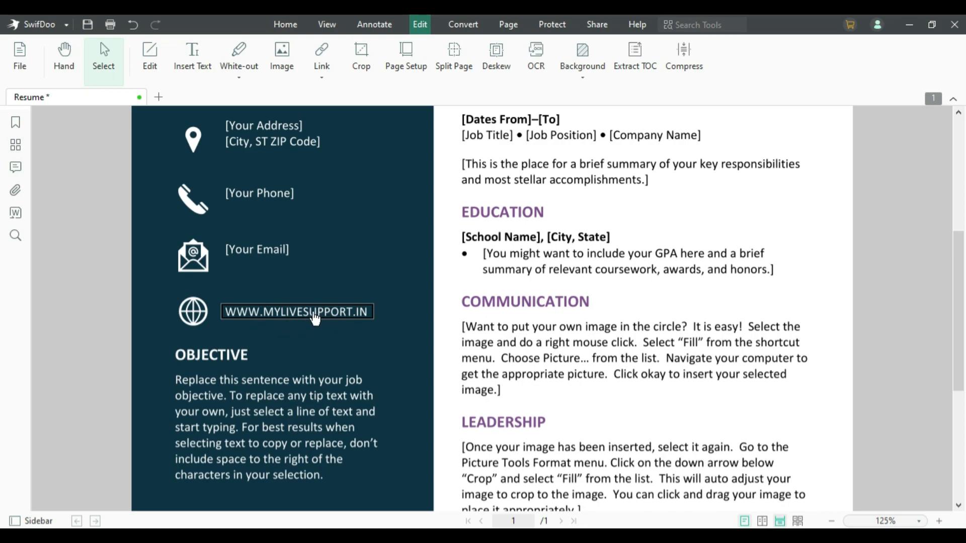
click(316, 317)
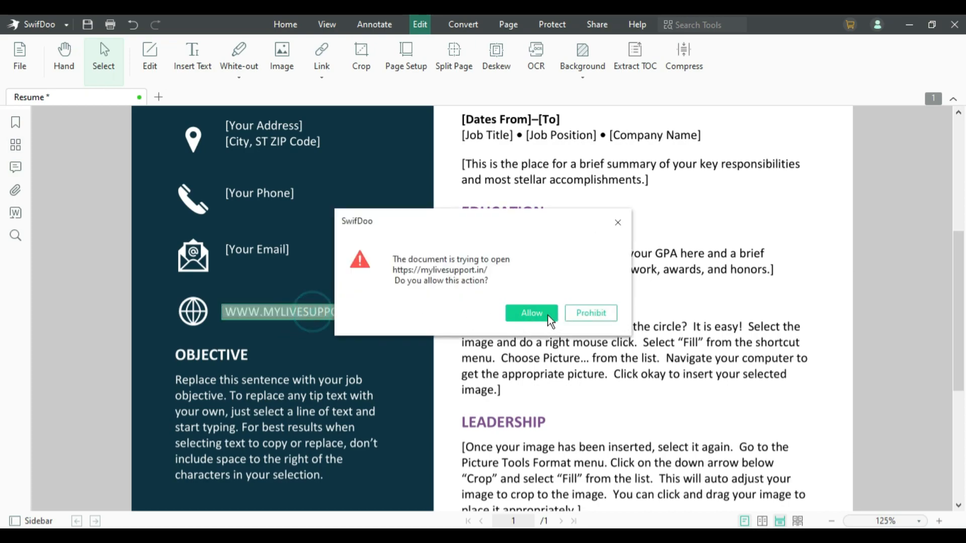
click(531, 313)
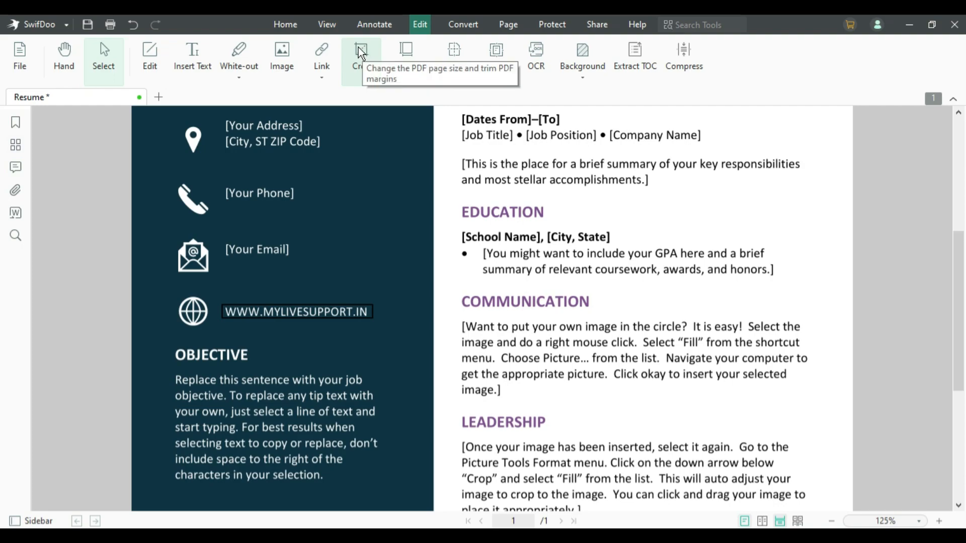
- Start a page crop and raise its bottom edge above the pink wave
click(361, 52)
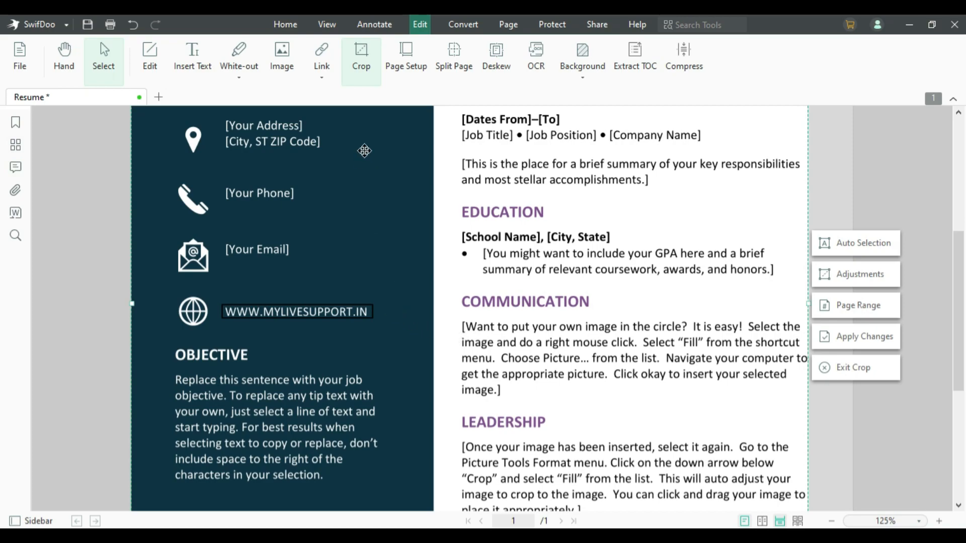
scroll(352, 371, down, 3)
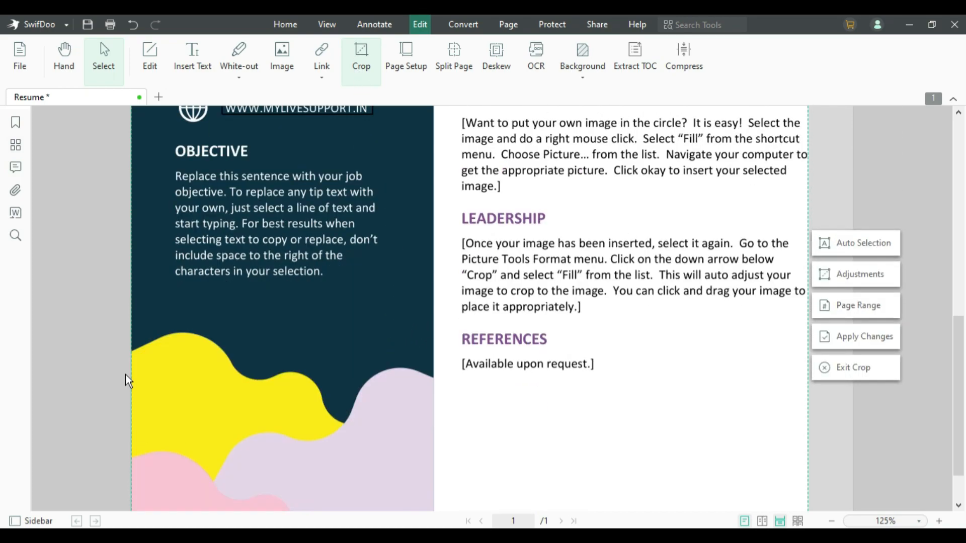
scroll(143, 482, down, 1)
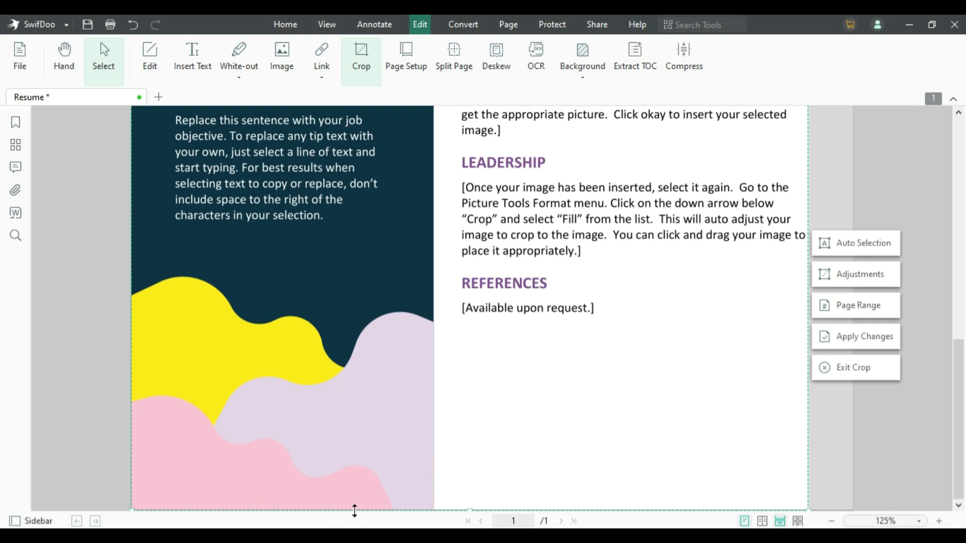
drag(354, 511, 353, 423)
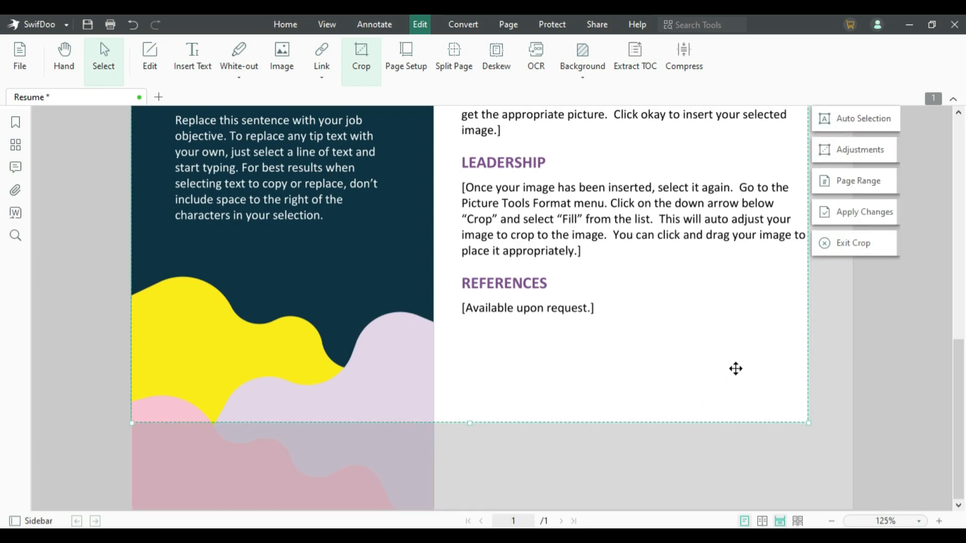
- Extend the crop's right edge to the page edge and lower its top edge slightly
scroll(736, 370, up, 2)
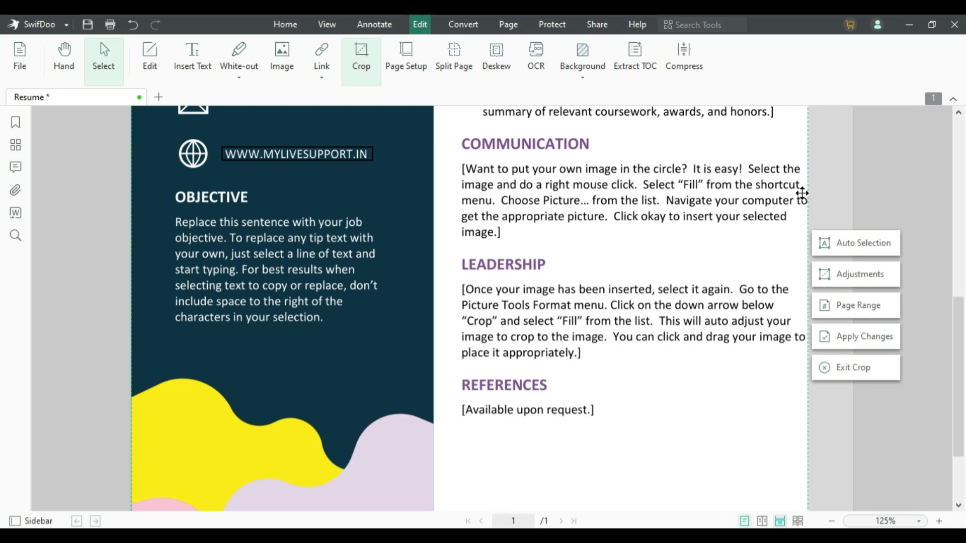
drag(807, 187, 846, 190)
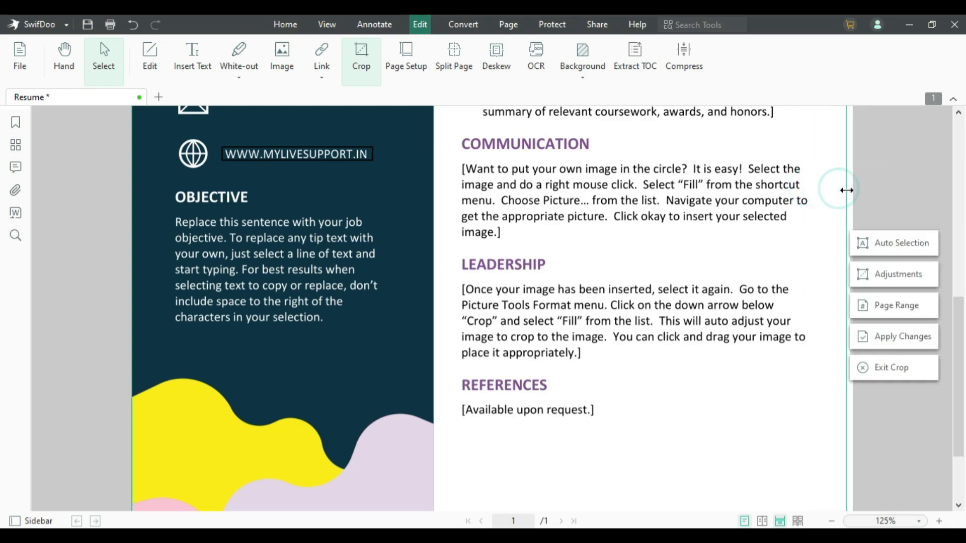
scroll(511, 210, up, 8)
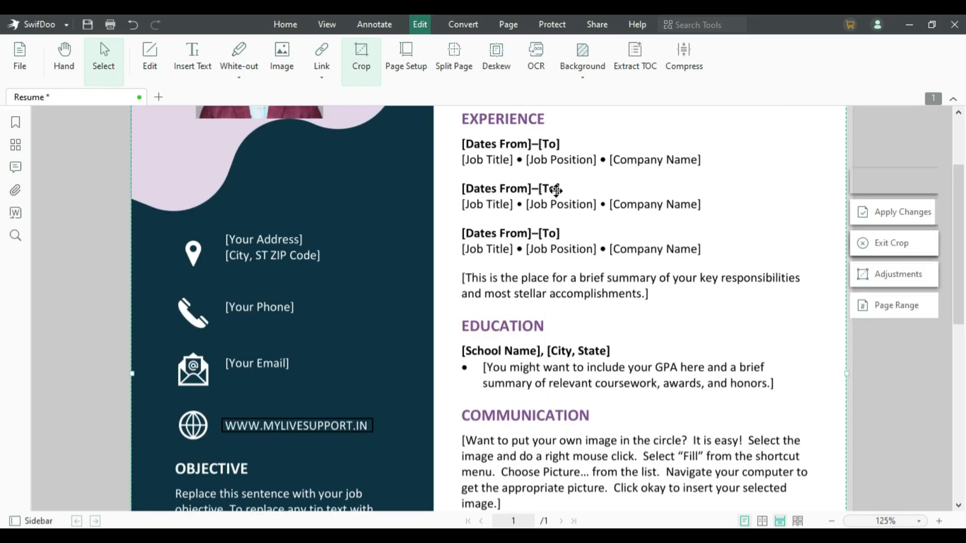
mouse_move(491, 107)
mouse_down()
mouse_move(481, 187)
mouse_move(501, 114)
mouse_up()
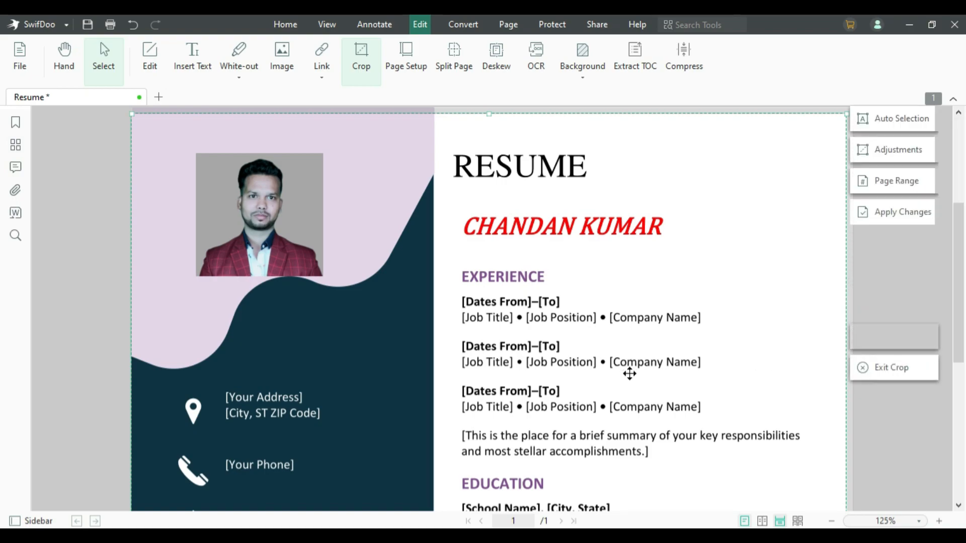
scroll(629, 373, down, 8)
scroll(649, 431, down, 3)
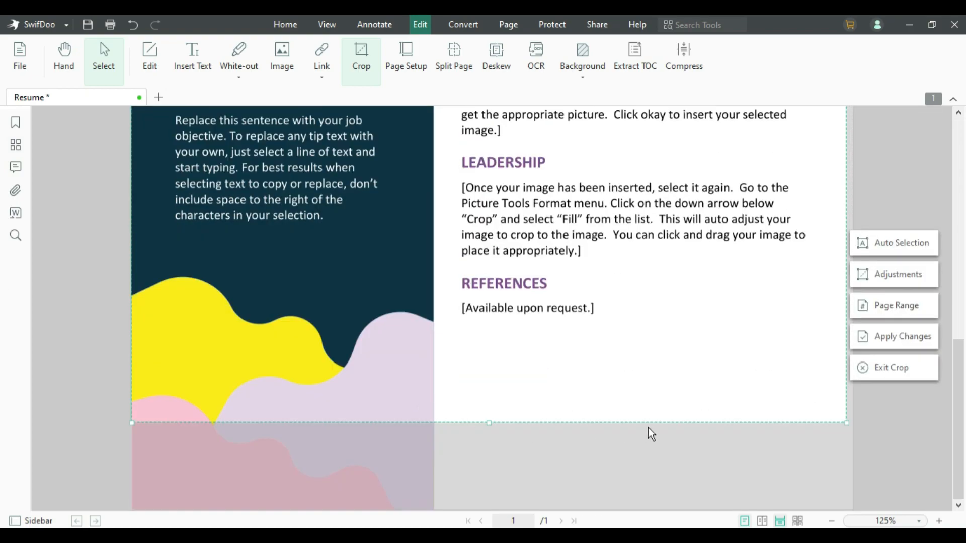
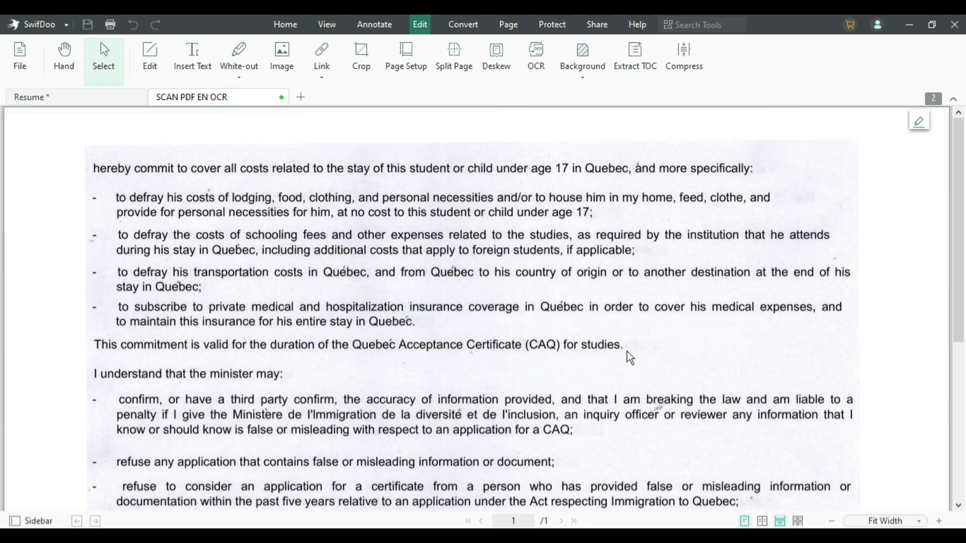
- Set up OCR for the scan in English, as Document with Text and Images, on All Pages
click(636, 343)
scroll(354, 358, down, 5)
scroll(388, 334, up, 3)
scroll(402, 328, up, 2)
click(463, 165)
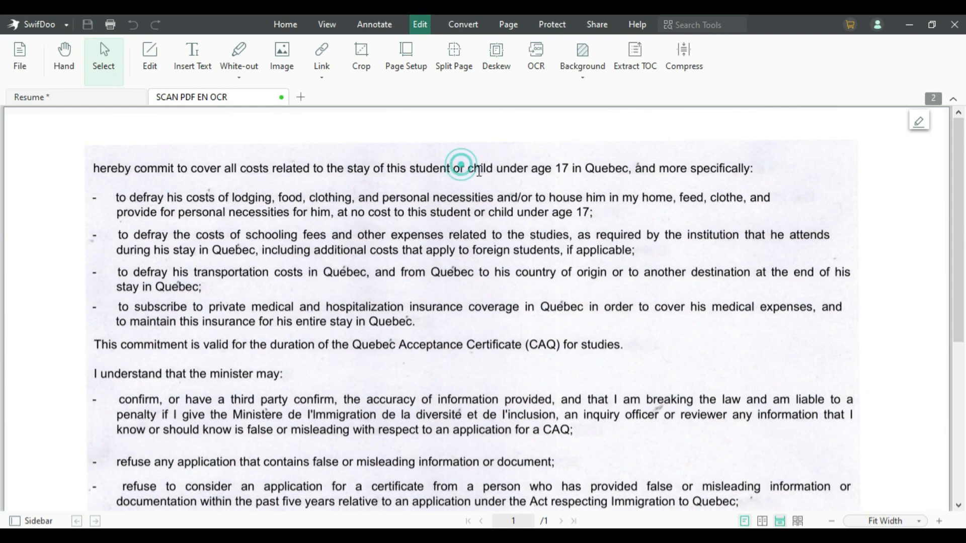
click(474, 167)
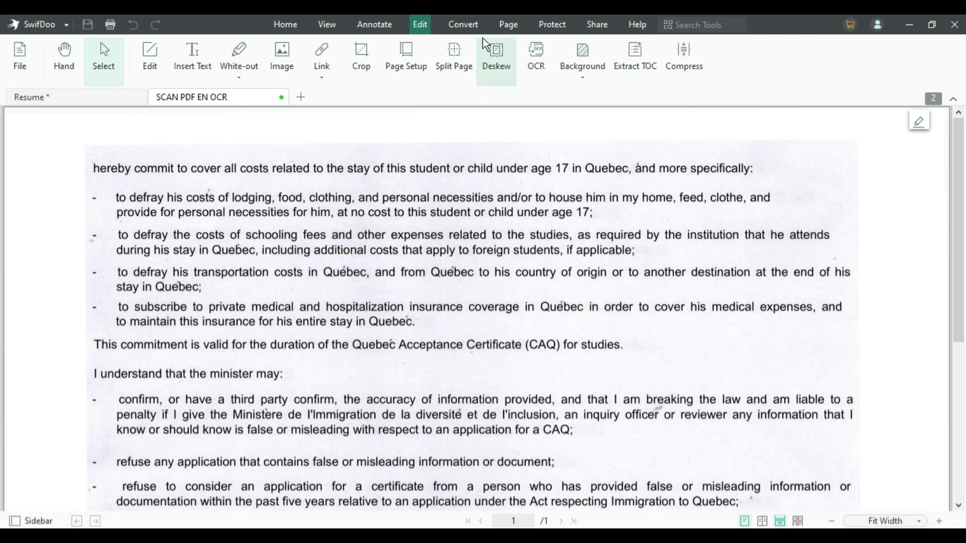
click(536, 53)
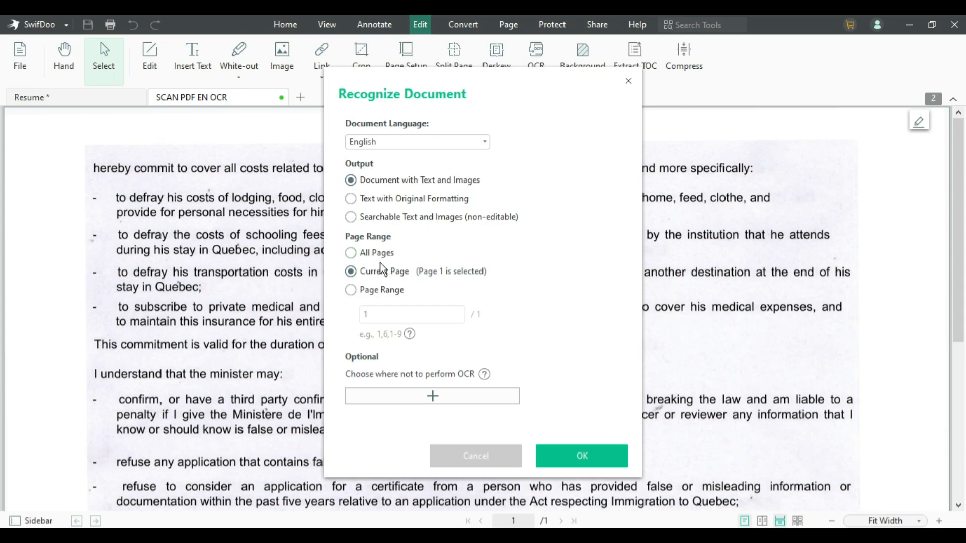
click(355, 257)
click(350, 274)
click(352, 292)
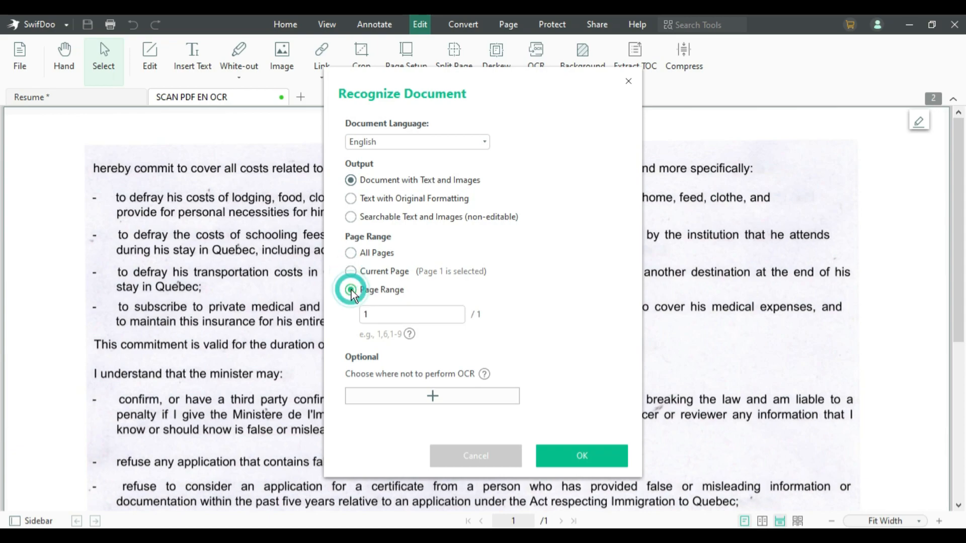
click(354, 256)
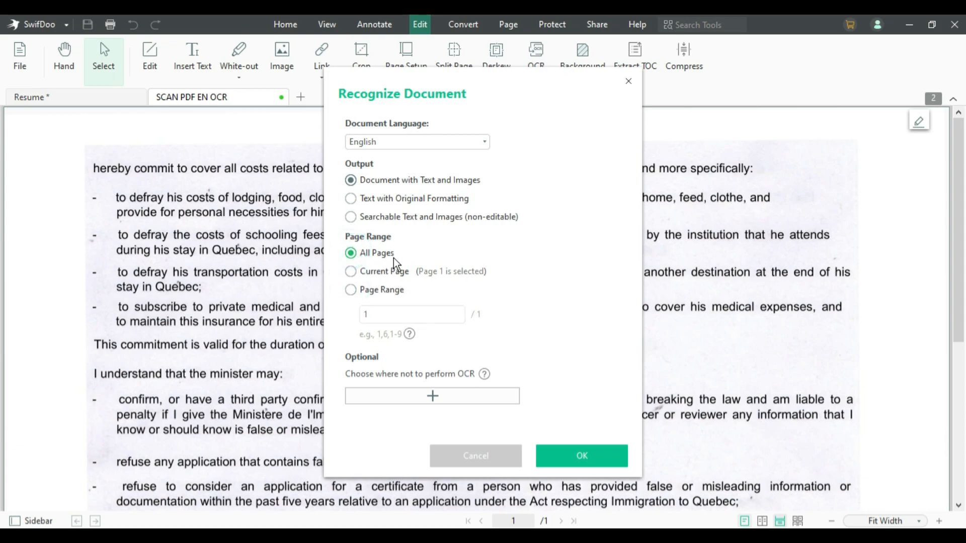
- Run OCR on the scan and type the person's name into the first line
click(578, 455)
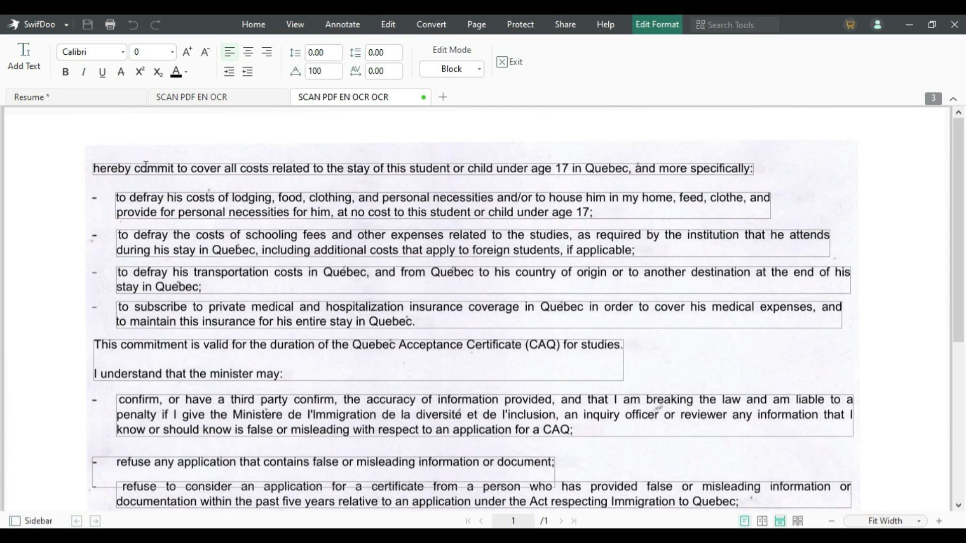
click(307, 170)
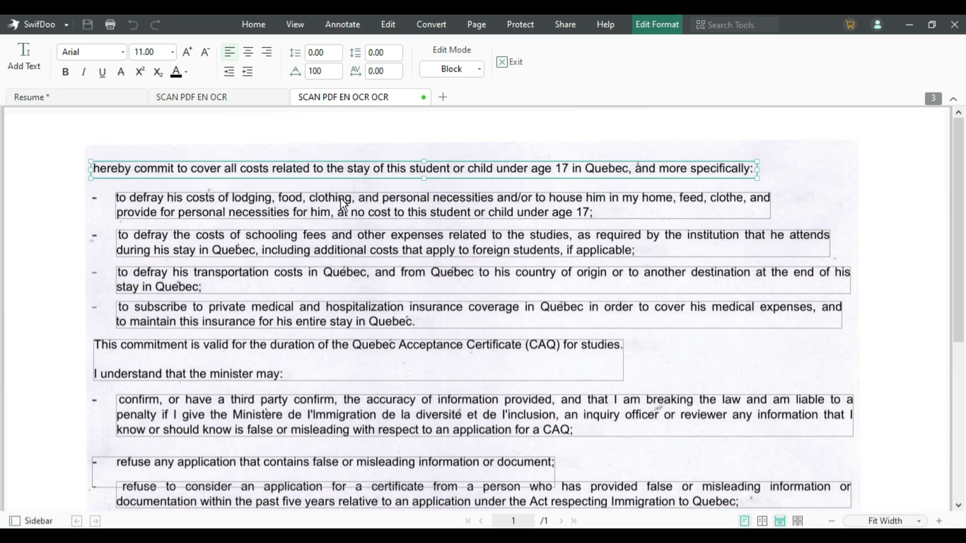
text(GGGG)
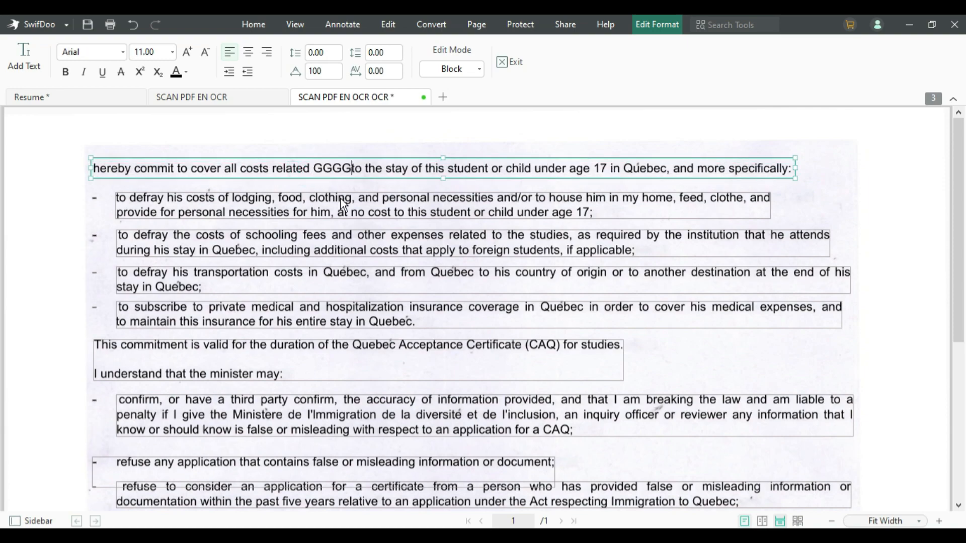
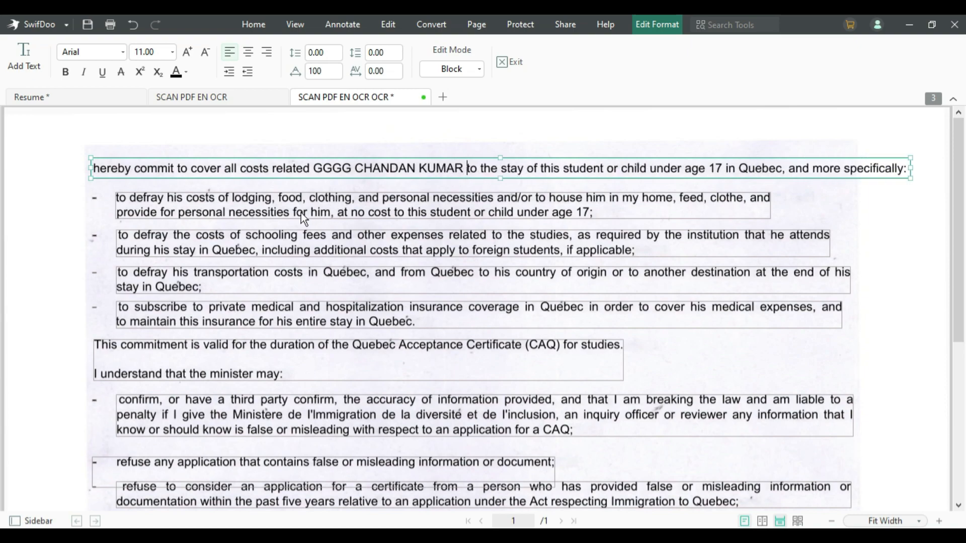
- Select and delete the commitment paragraph text
click(298, 377)
drag(298, 376, 87, 344)
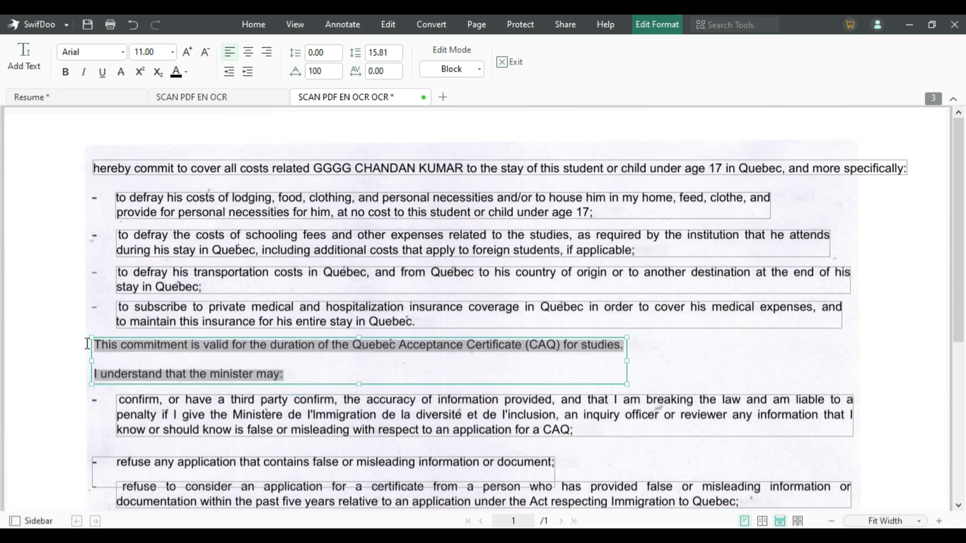
key(Delete)
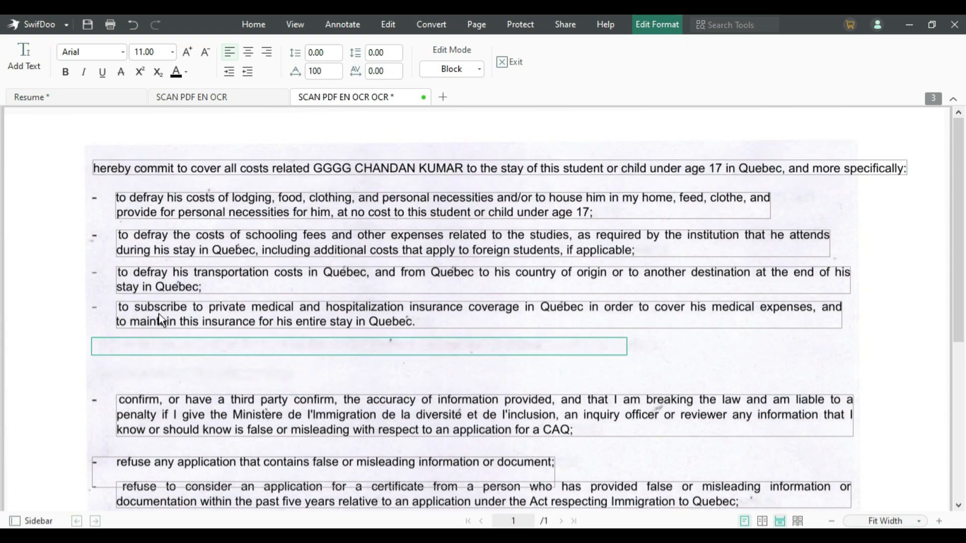
- Make the insurance coverage bullet text red and leave text editing
click(160, 308)
key(ctrl+a)
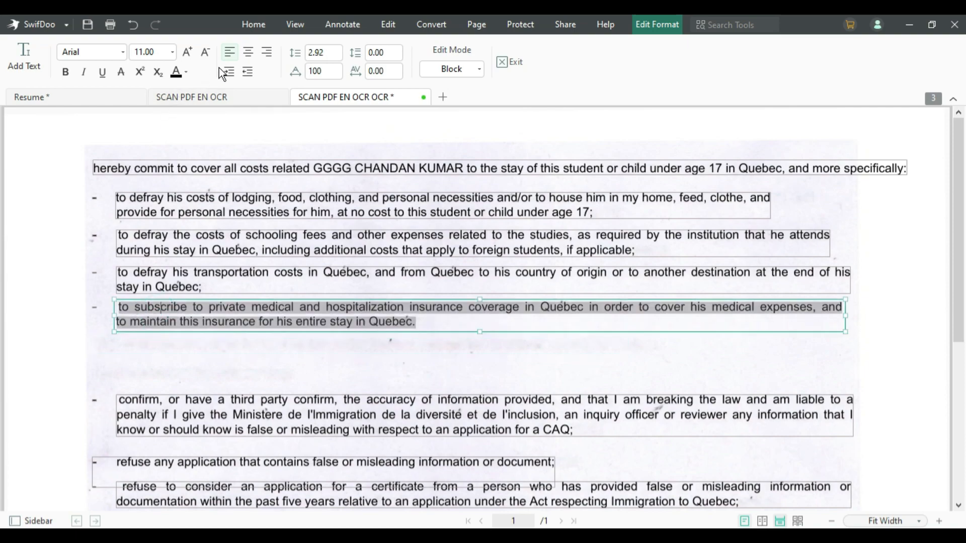
click(186, 72)
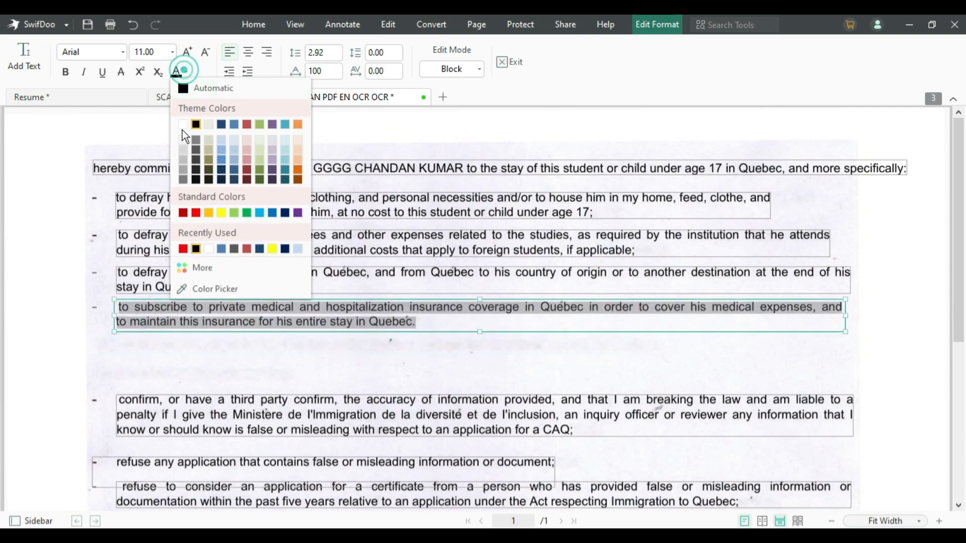
click(196, 216)
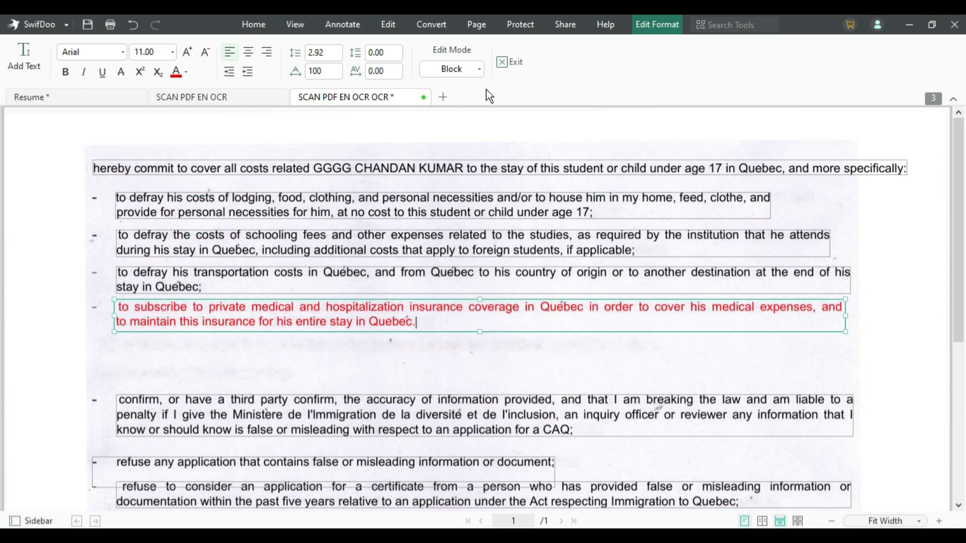
click(503, 65)
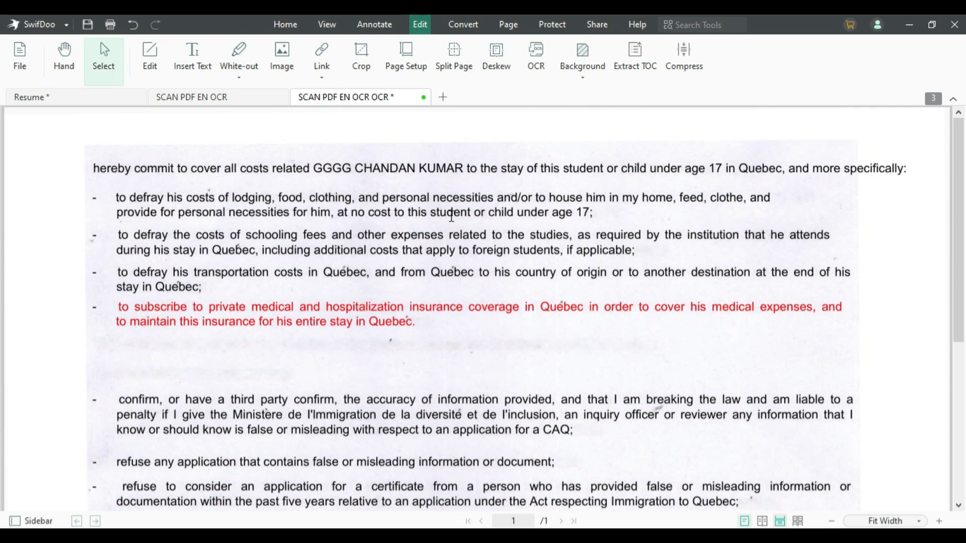
- Convert the PDF to Word (.docx) in the current directory
click(463, 24)
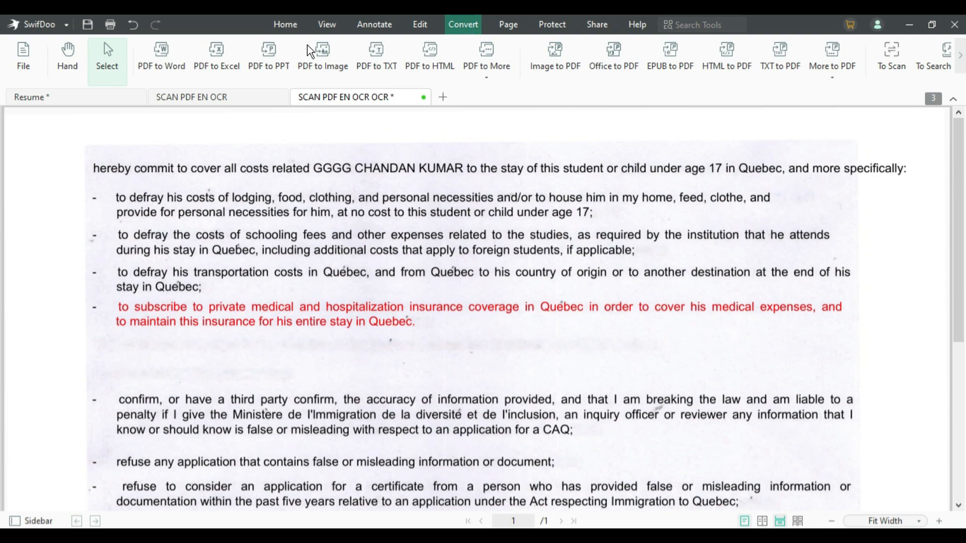
click(156, 47)
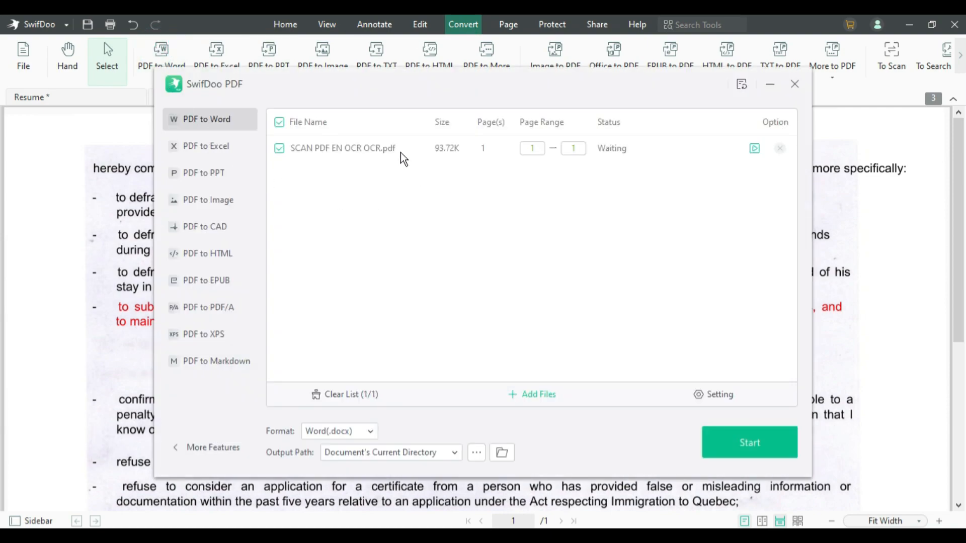
click(738, 449)
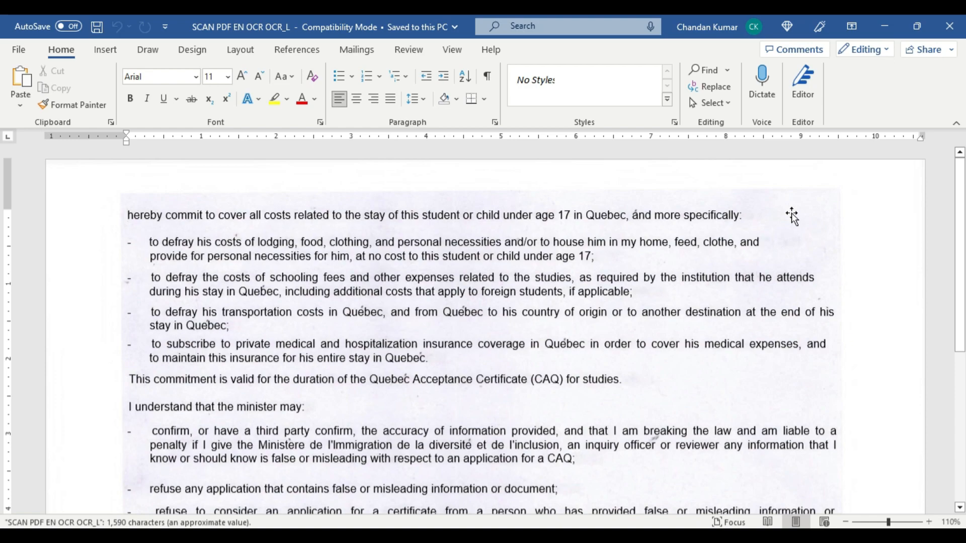
- Make the first line of the converted document bold
click(674, 214)
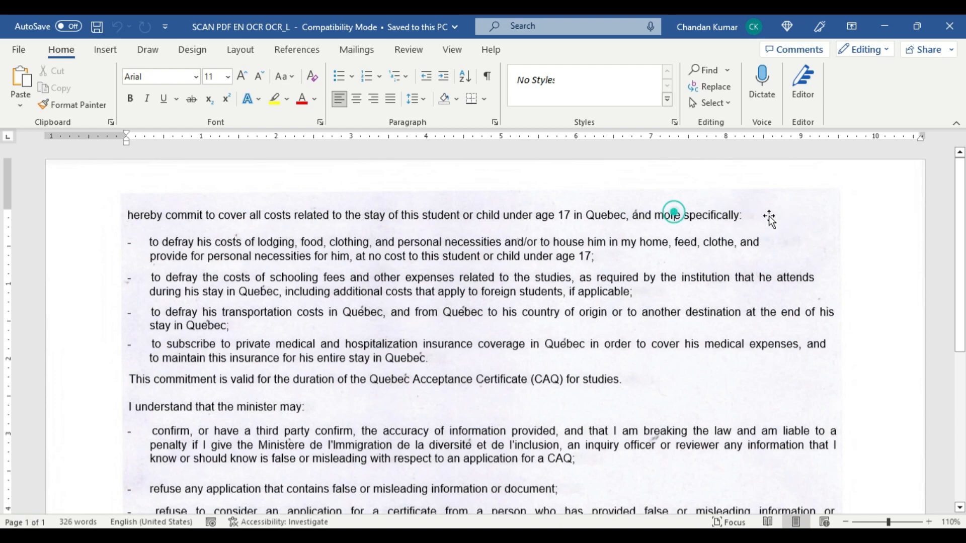
drag(745, 215, 141, 215)
key(ctrl+b)
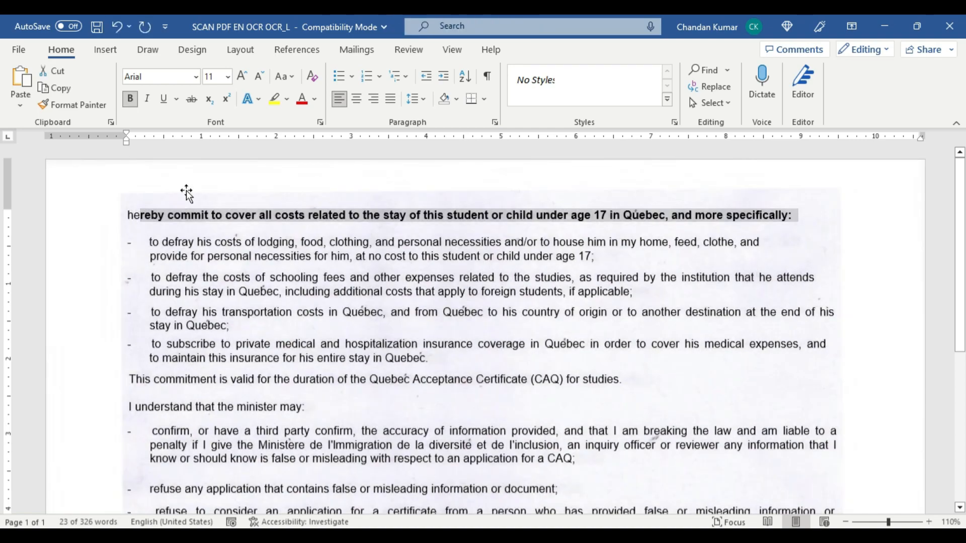
- Remove the scanned page image behind the text and confirm the bold line is selectable text
click(186, 193)
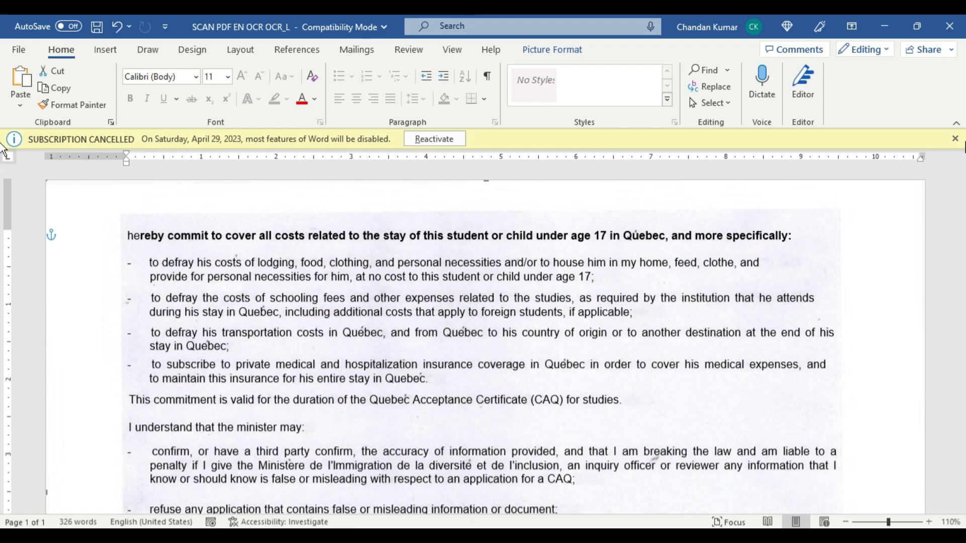
click(955, 138)
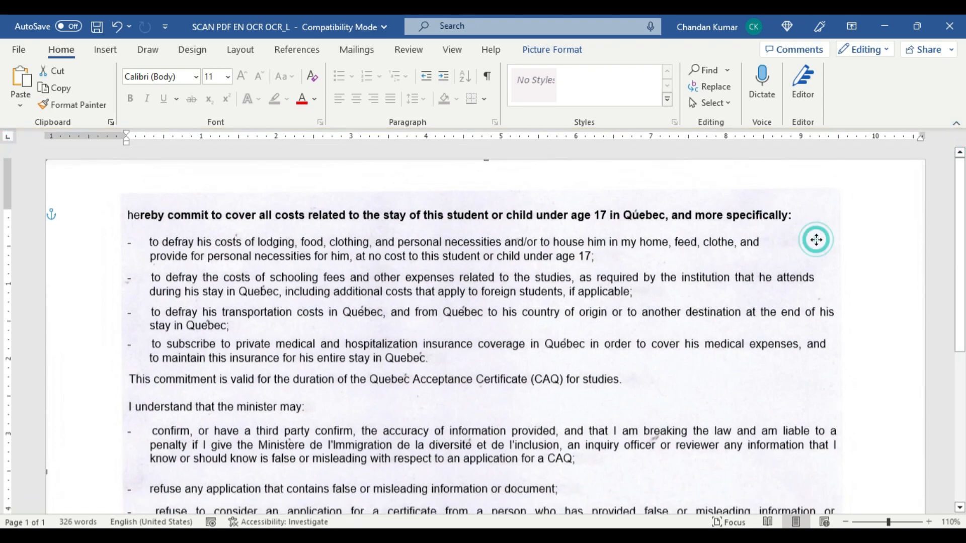
click(814, 209)
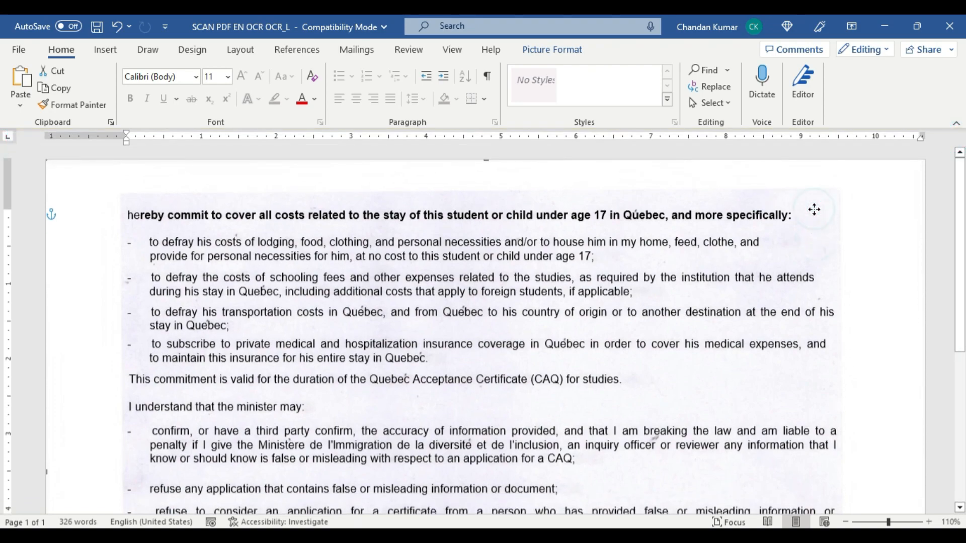
click(814, 209)
click(669, 384)
click(669, 385)
click(669, 393)
key(ctrl+z)
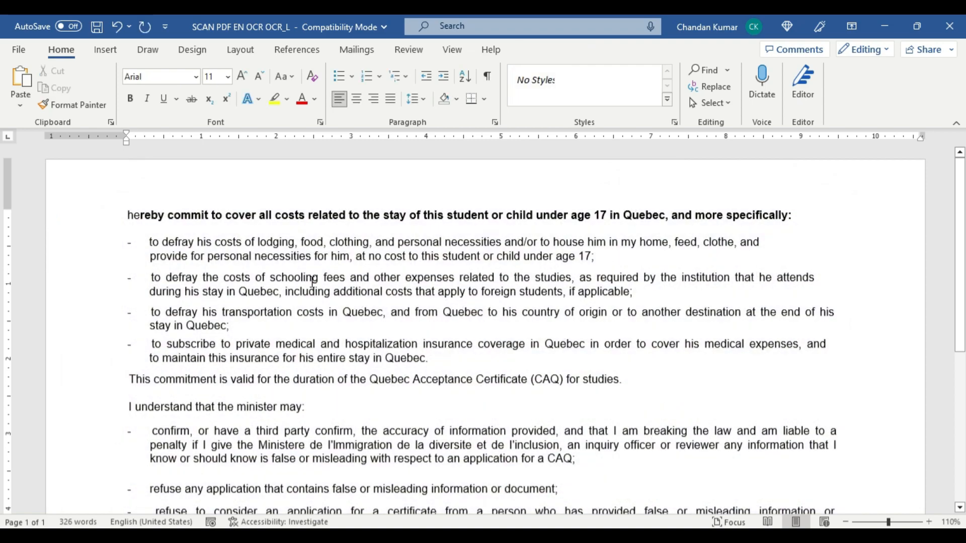
drag(127, 216, 159, 225)
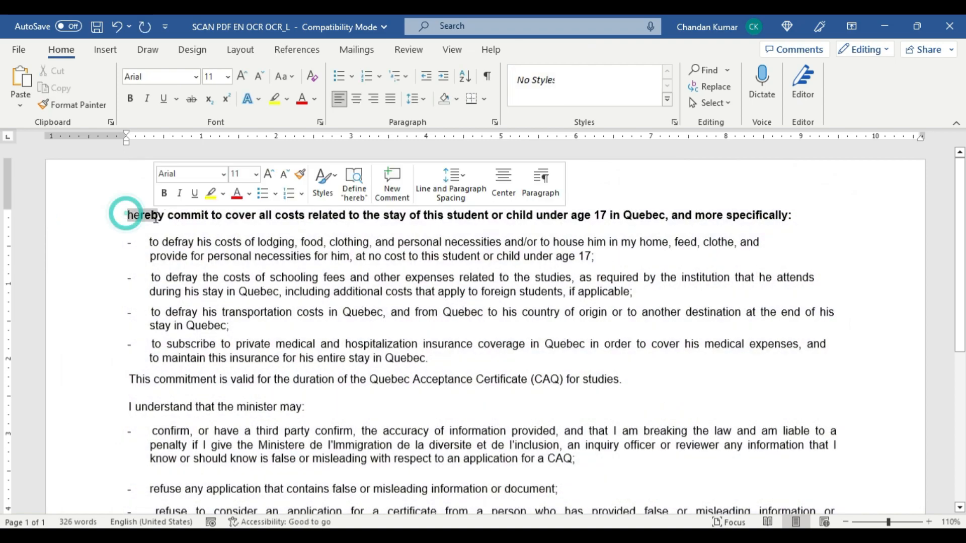
click(569, 403)
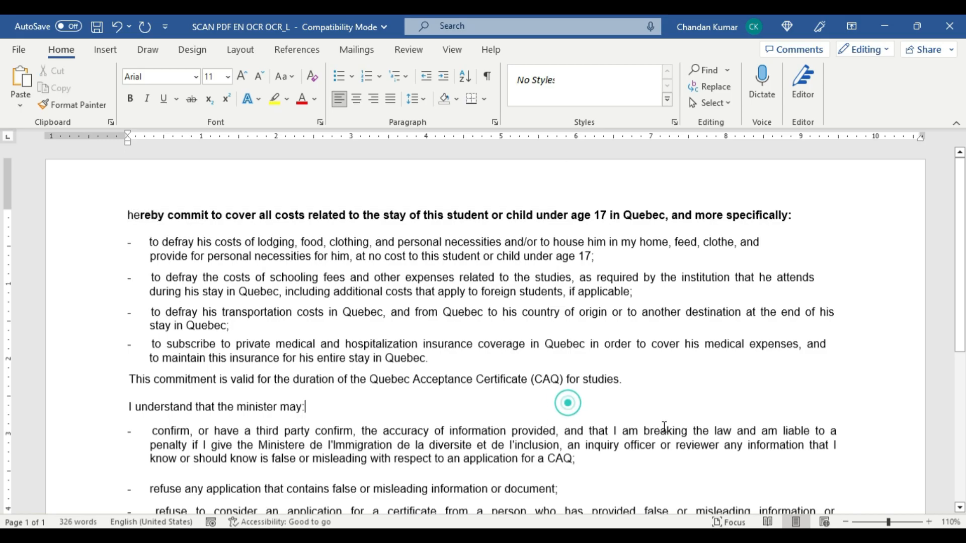
scroll(664, 427, down, 3)
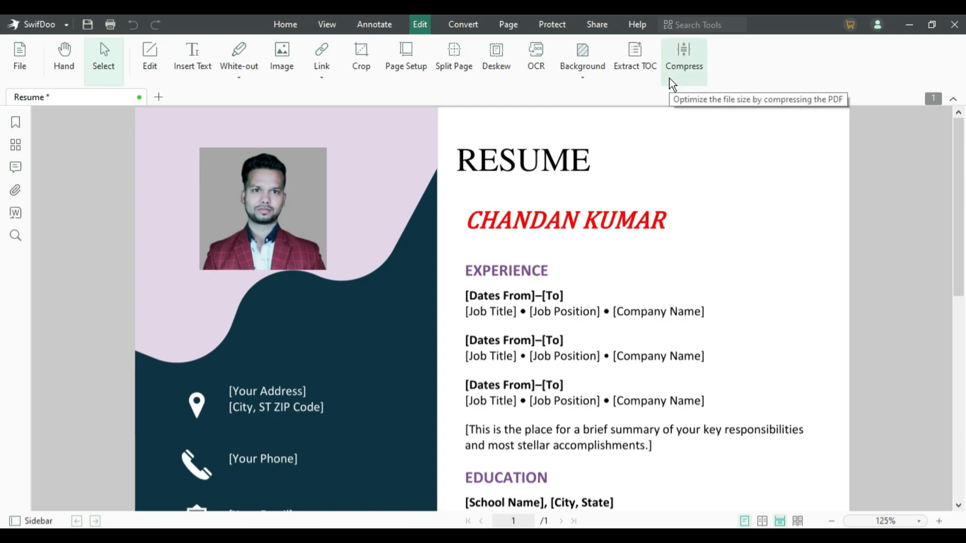
- Open Compress, remove Resume.pdf from the list, and browse to Desktop\Swifdoo
click(688, 46)
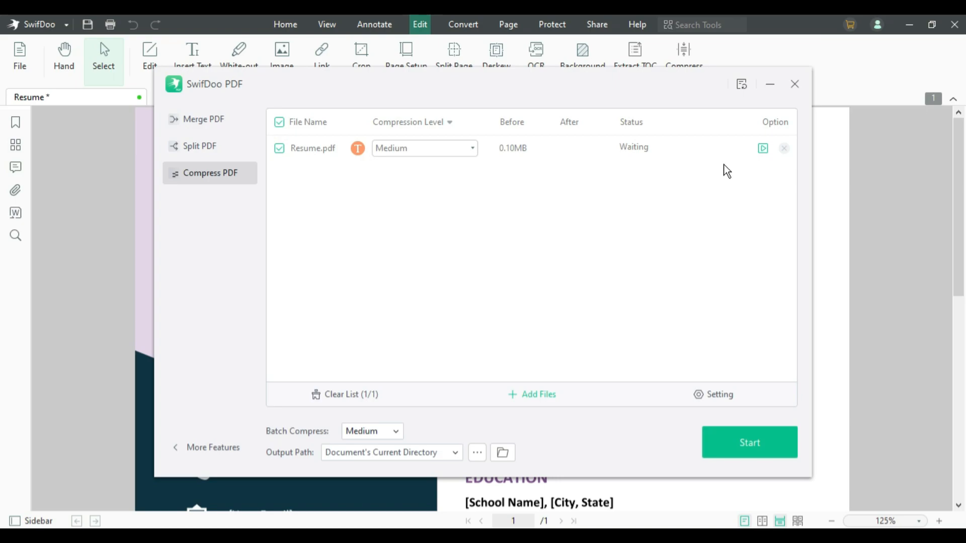
click(784, 149)
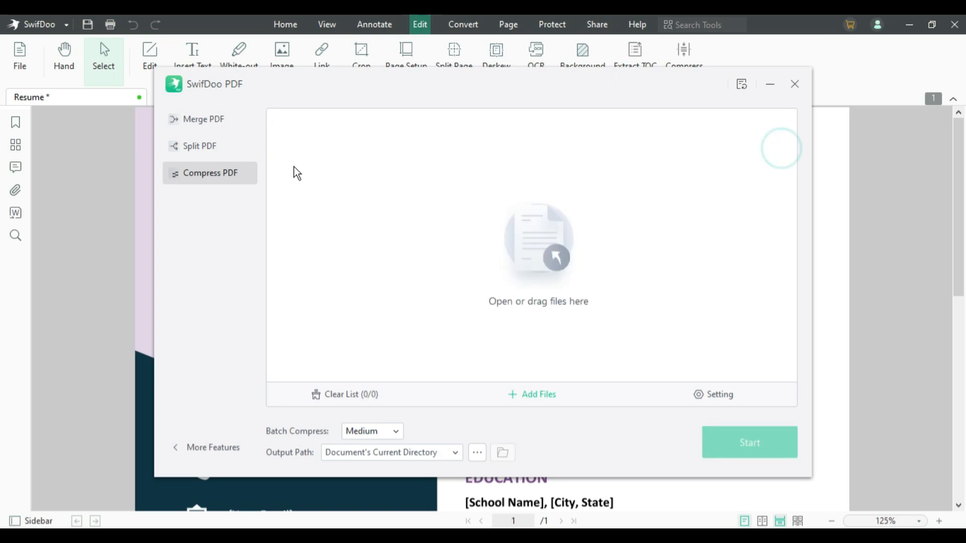
click(520, 243)
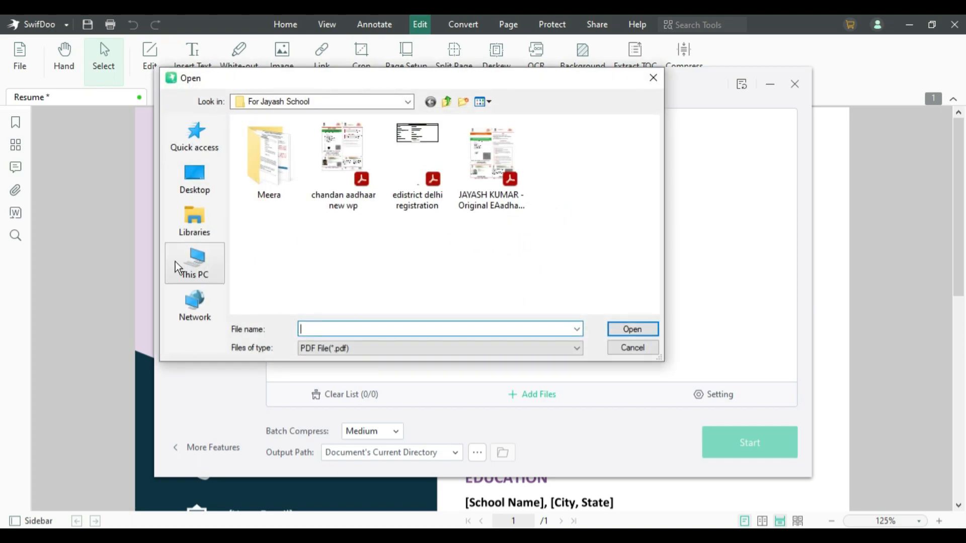
click(195, 176)
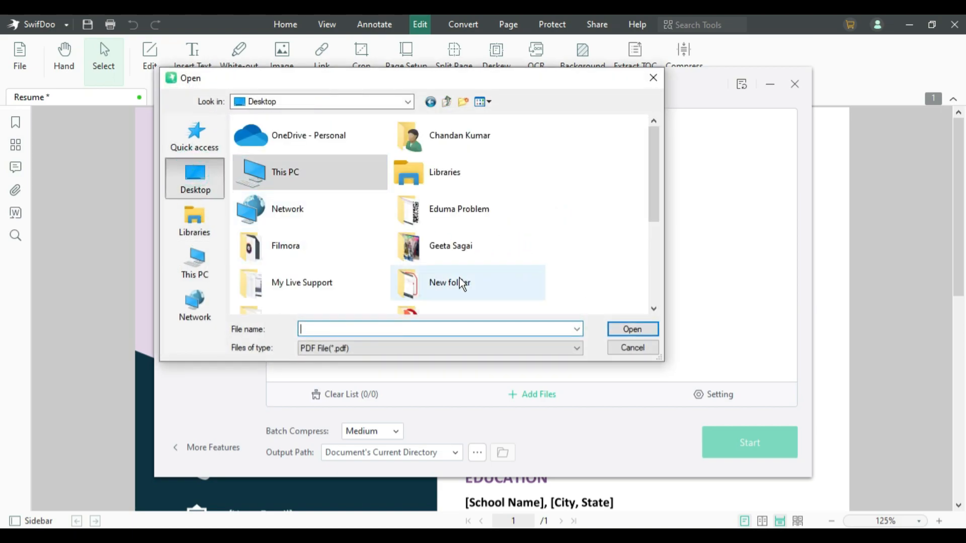
scroll(418, 274, down, 2)
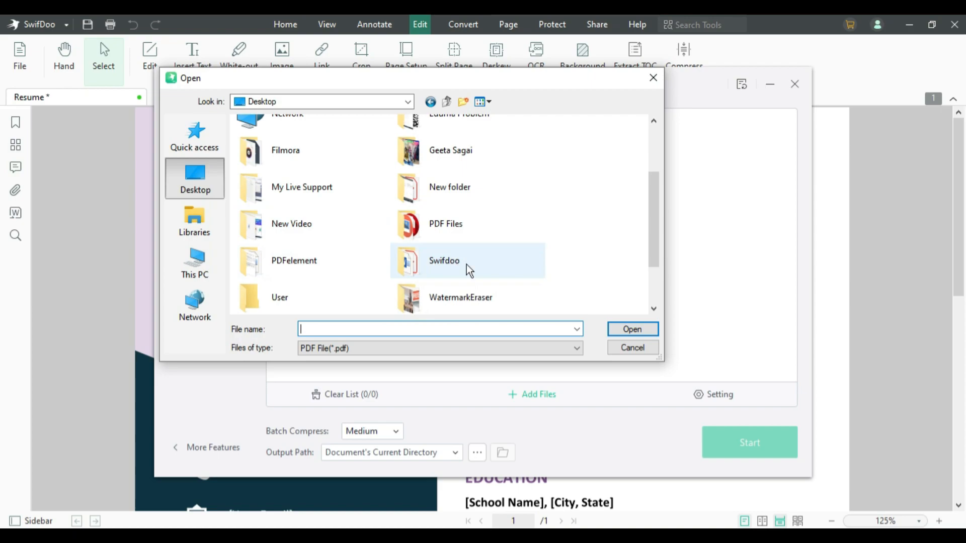
double_click(478, 273)
click(265, 138)
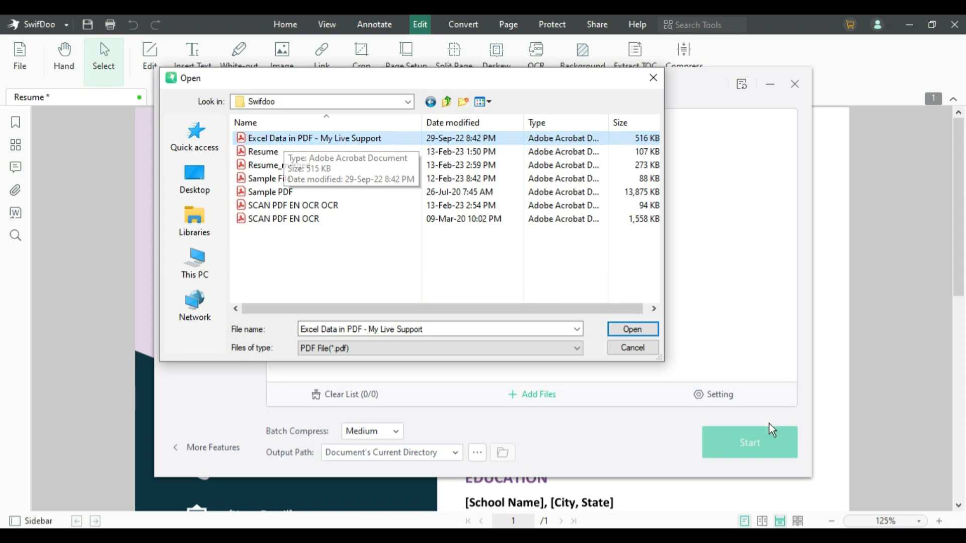
- Compress the Excel Data PDF at Medium to 0.06MB and open its output folder
click(632, 330)
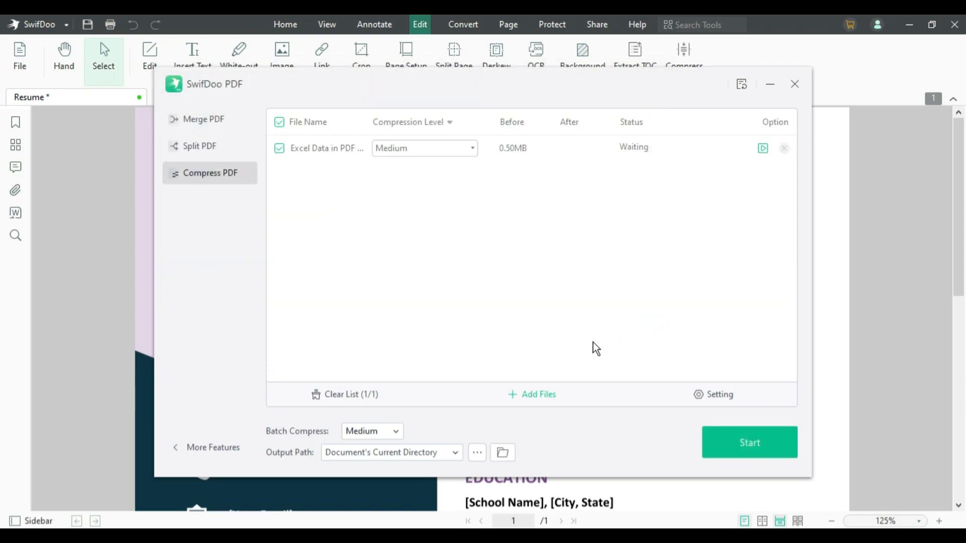
click(748, 440)
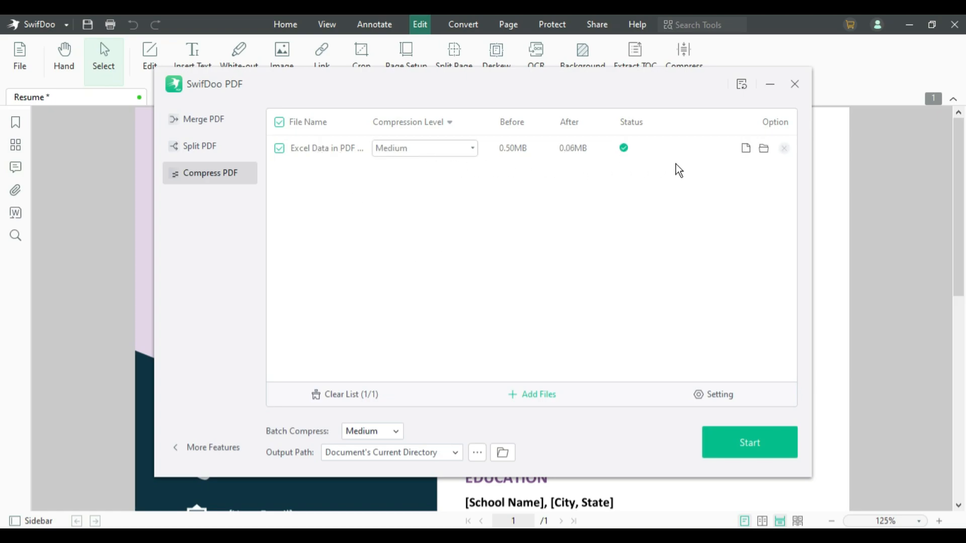
click(764, 149)
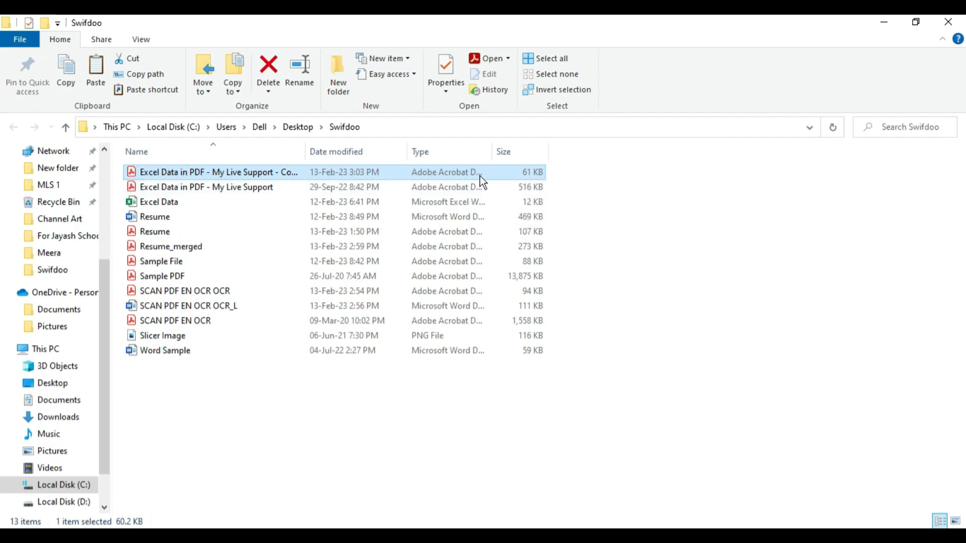
- Compare the 516 KB original with the 61 KB copy and open the compressed PDF
double_click(295, 188)
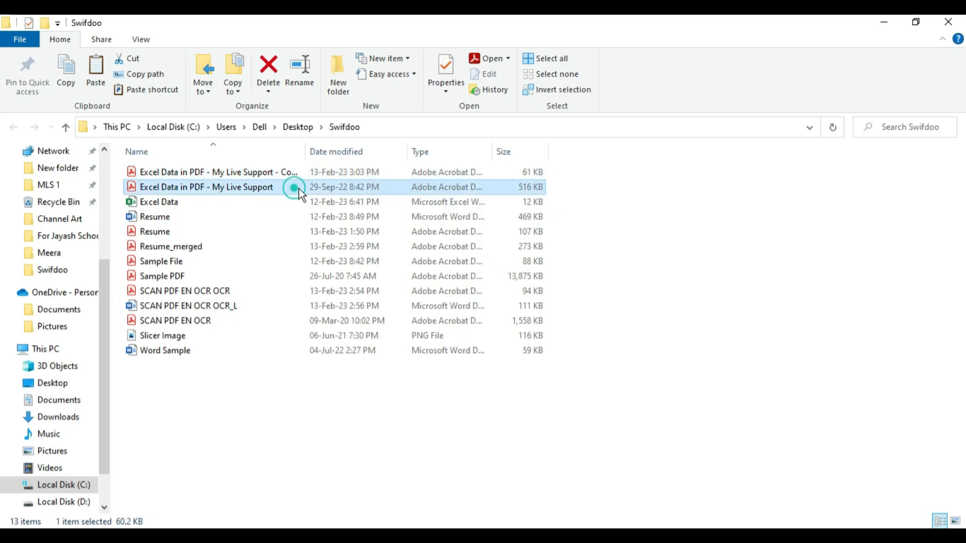
click(531, 173)
double_click(397, 188)
double_click(388, 174)
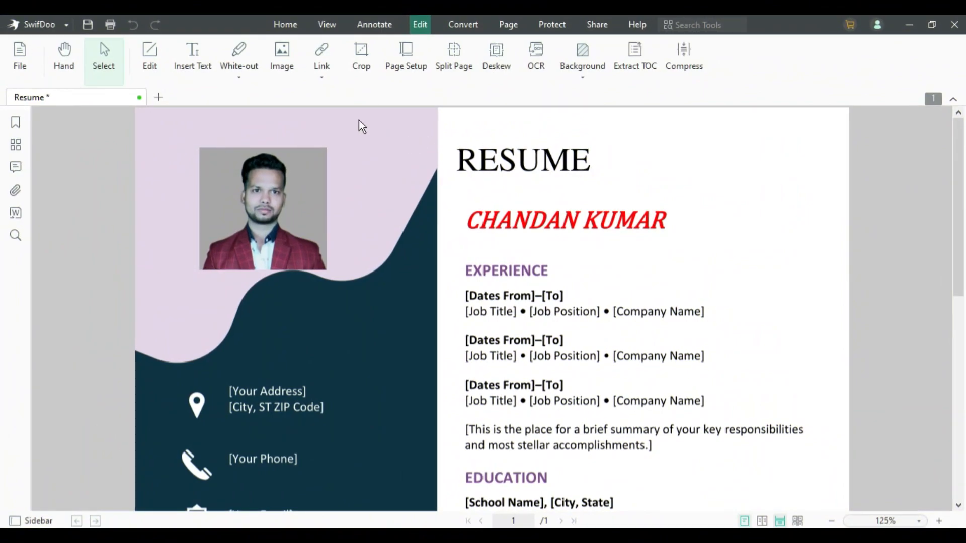
click(285, 24)
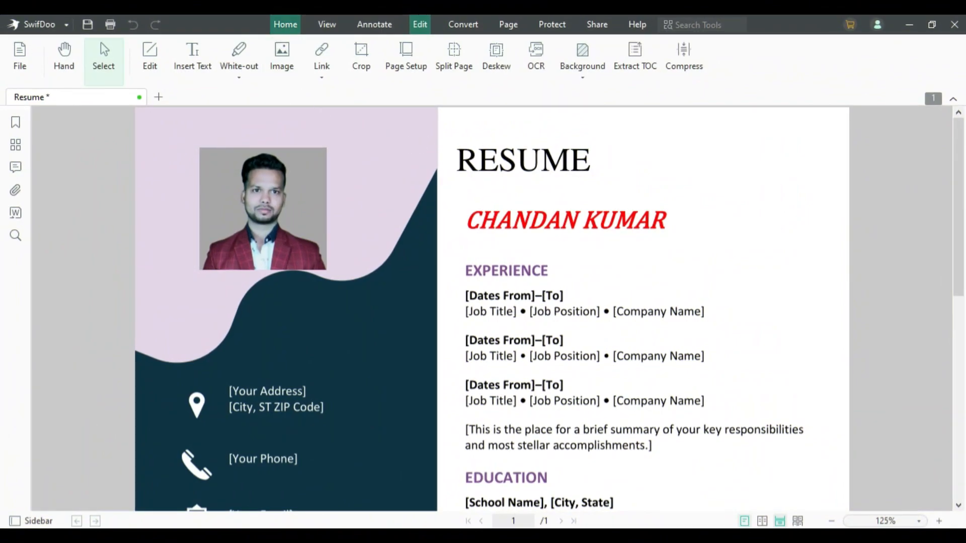
click(330, 29)
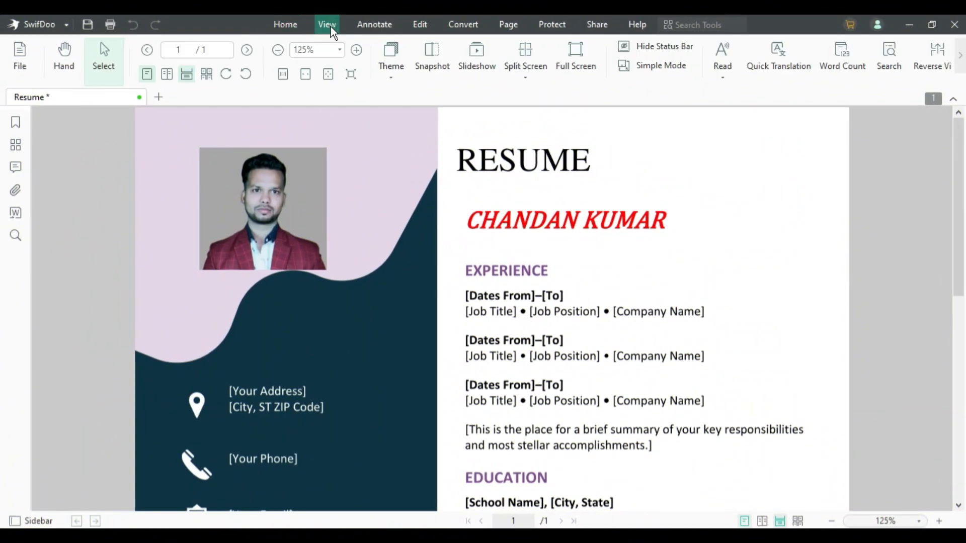
click(378, 26)
click(420, 27)
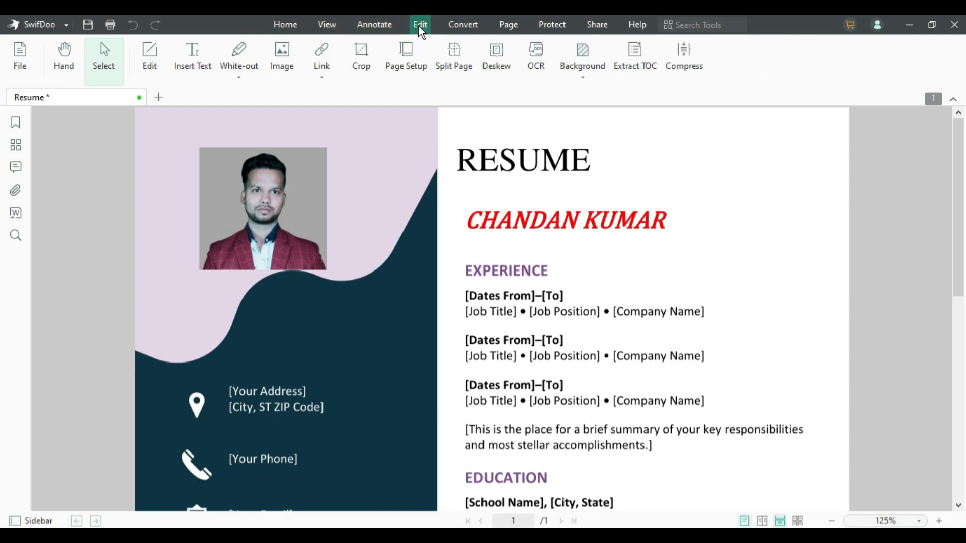
click(462, 26)
click(511, 28)
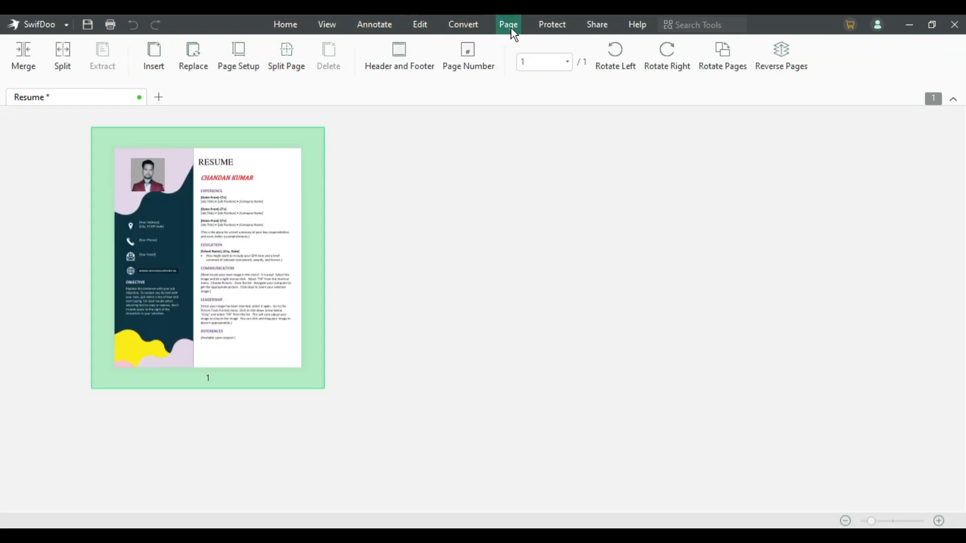
click(543, 28)
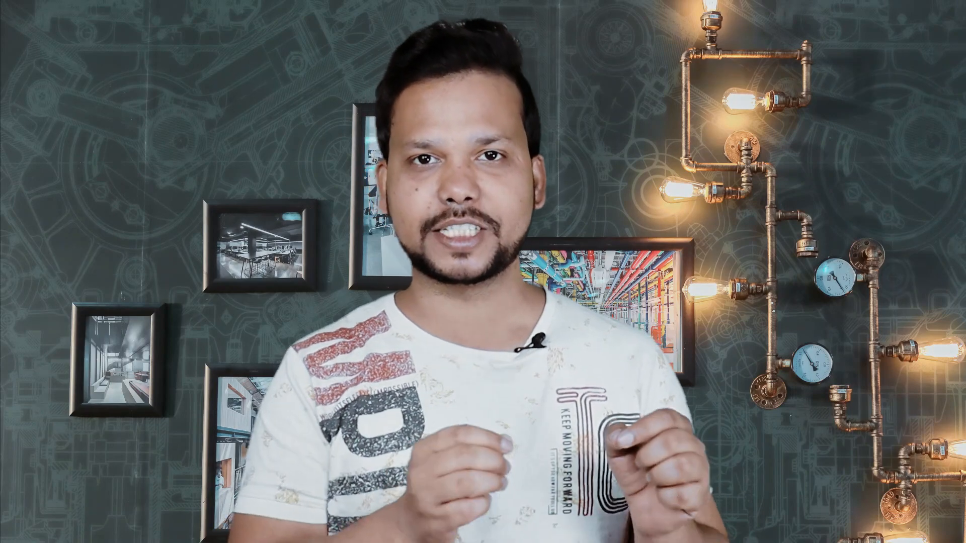